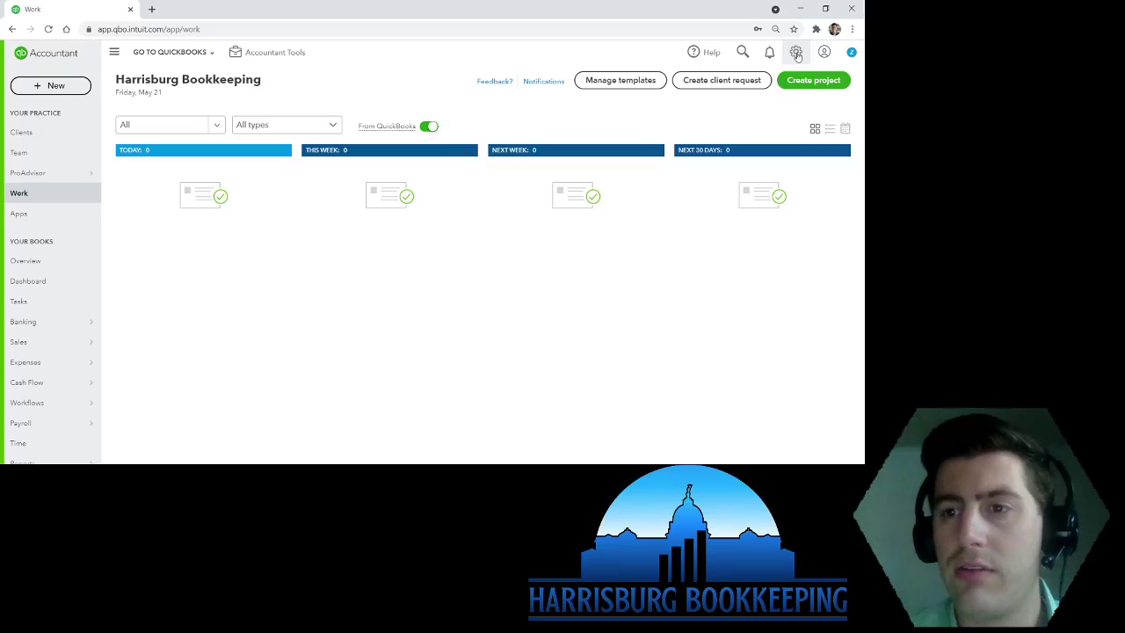
Open the company's Bills and expenses settings for editing and check the option that makes expenses and items billable.
{"action": "left_click", "coordinate": [796, 54]}
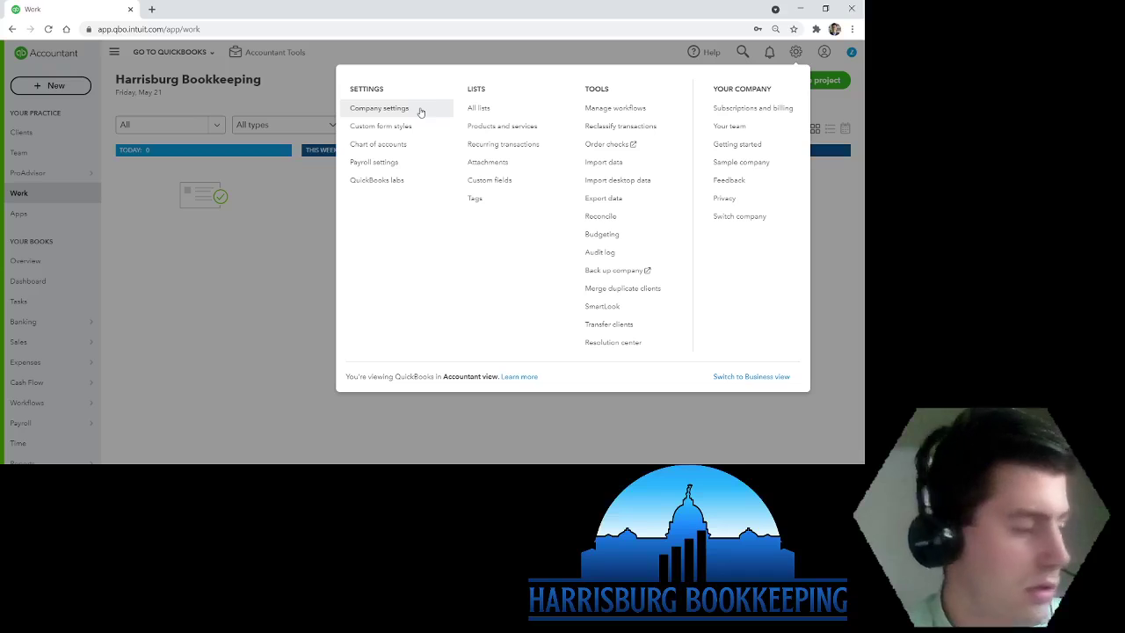
{"action": "left_click", "coordinate": [392, 109]}
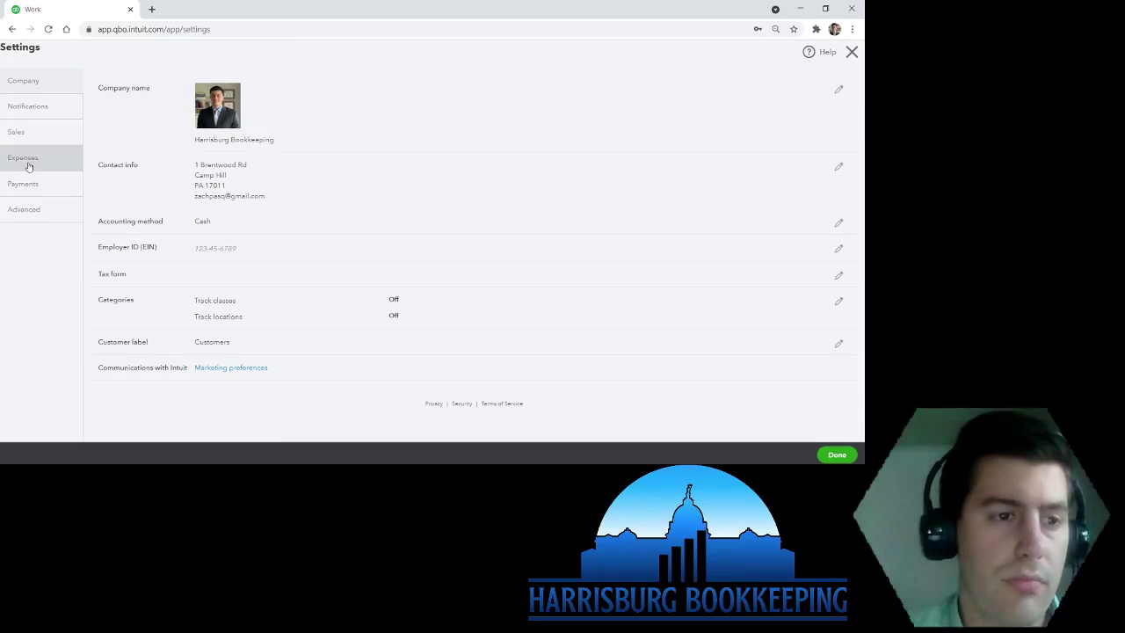
{"action": "left_click", "coordinate": [24, 158]}
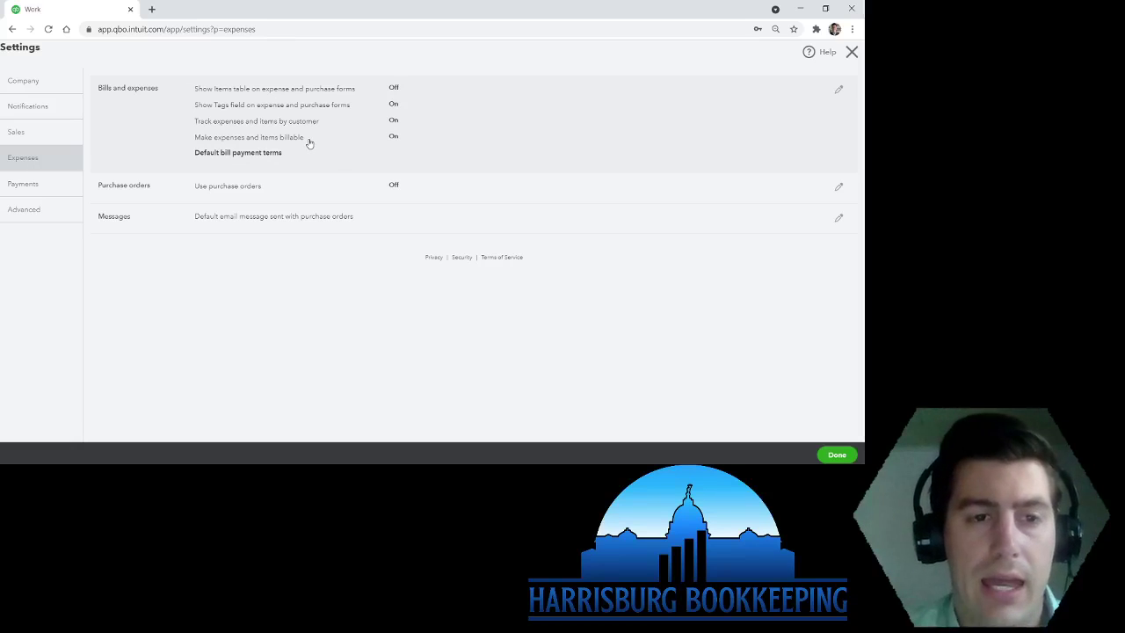
{"action": "left_click", "coordinate": [356, 144]}
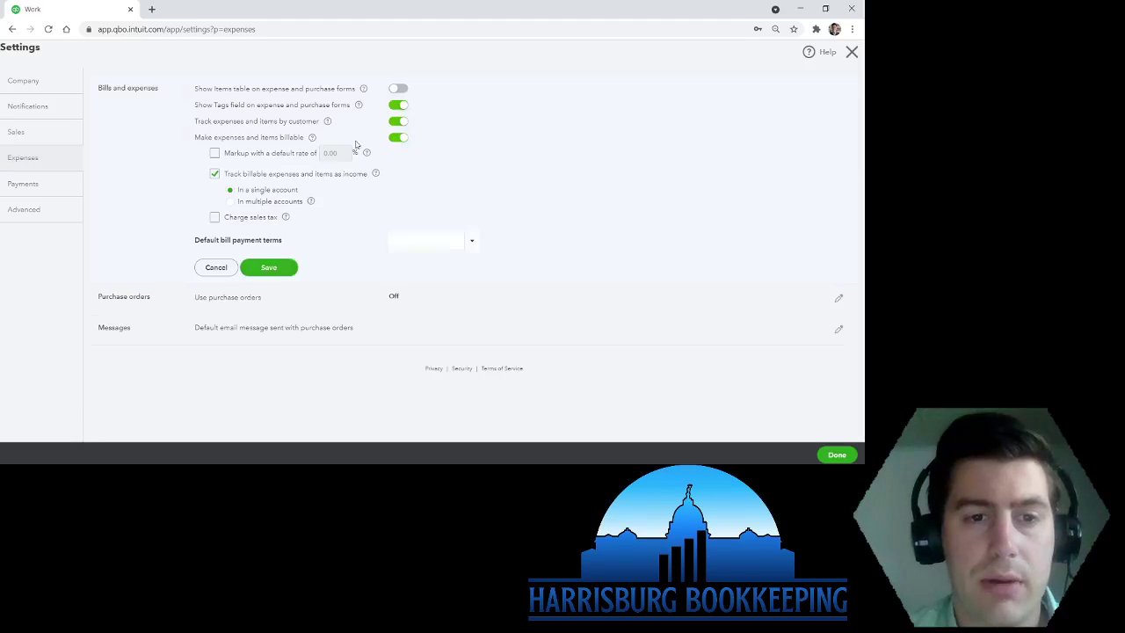
{"action": "left_click_drag", "start_coordinate": [193, 142], "coordinate": [320, 142]}
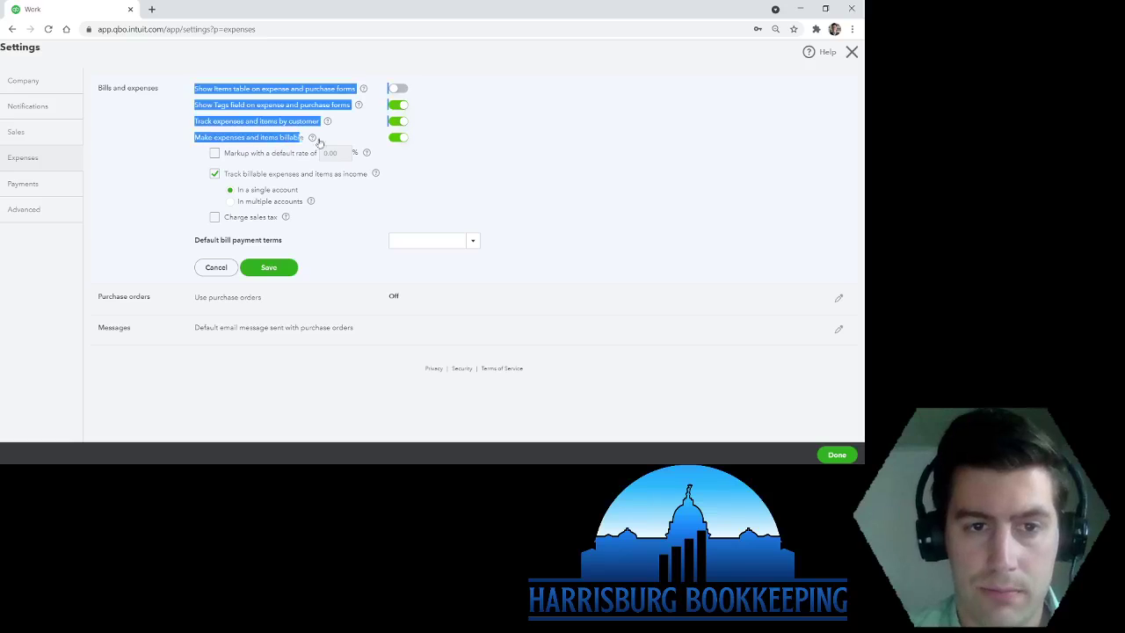
{"action": "left_click", "coordinate": [426, 145]}
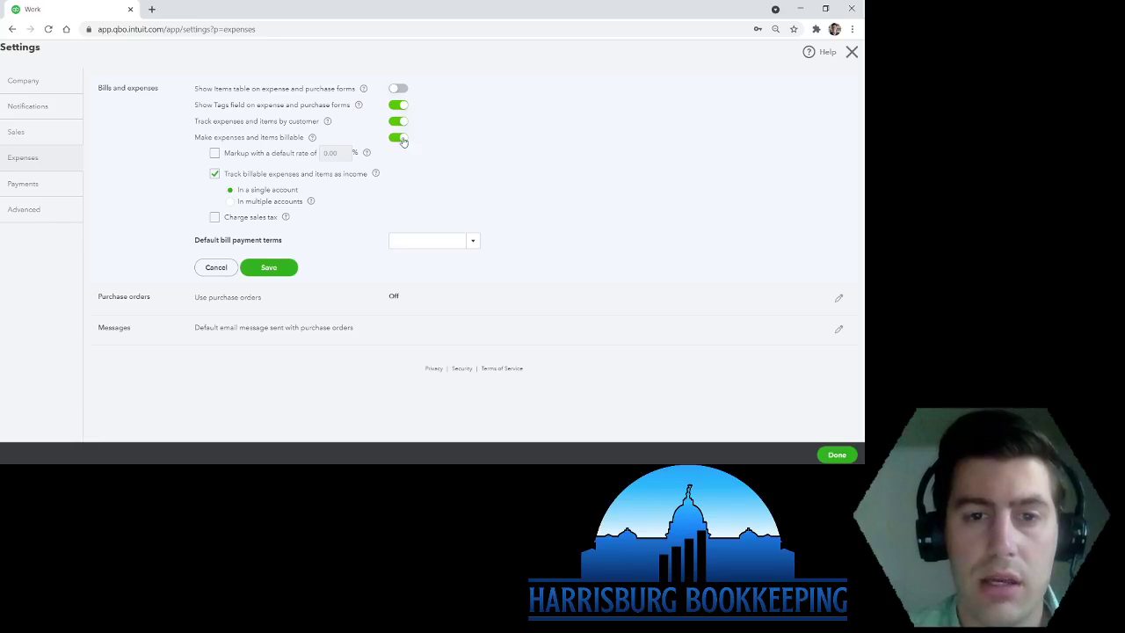
Review the default markup, single or multiple income account, and default bill payment terms options, leaving the settings without saving.
{"action": "left_click", "coordinate": [215, 154]}
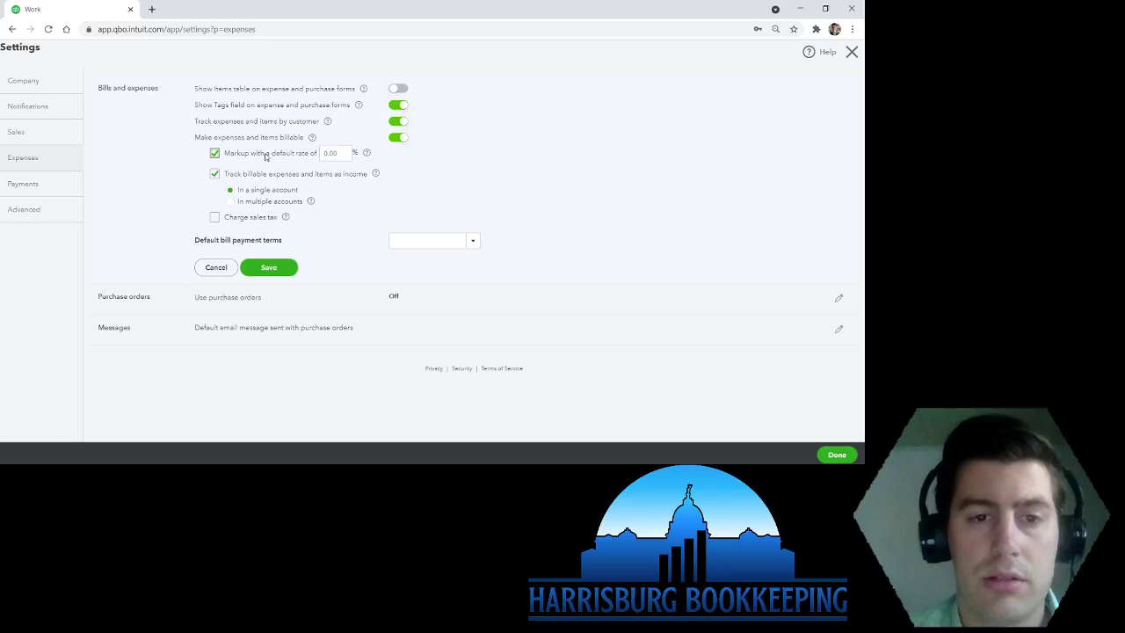
{"action": "left_click", "coordinate": [216, 154]}
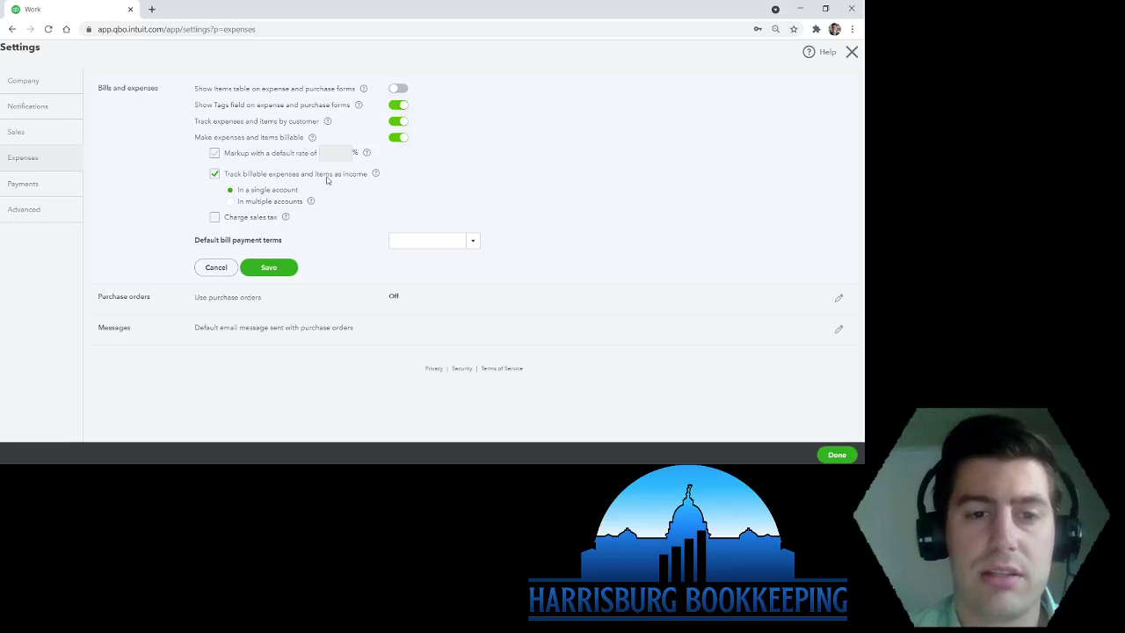
{"action": "left_click", "coordinate": [231, 202]}
{"action": "left_click", "coordinate": [230, 190]}
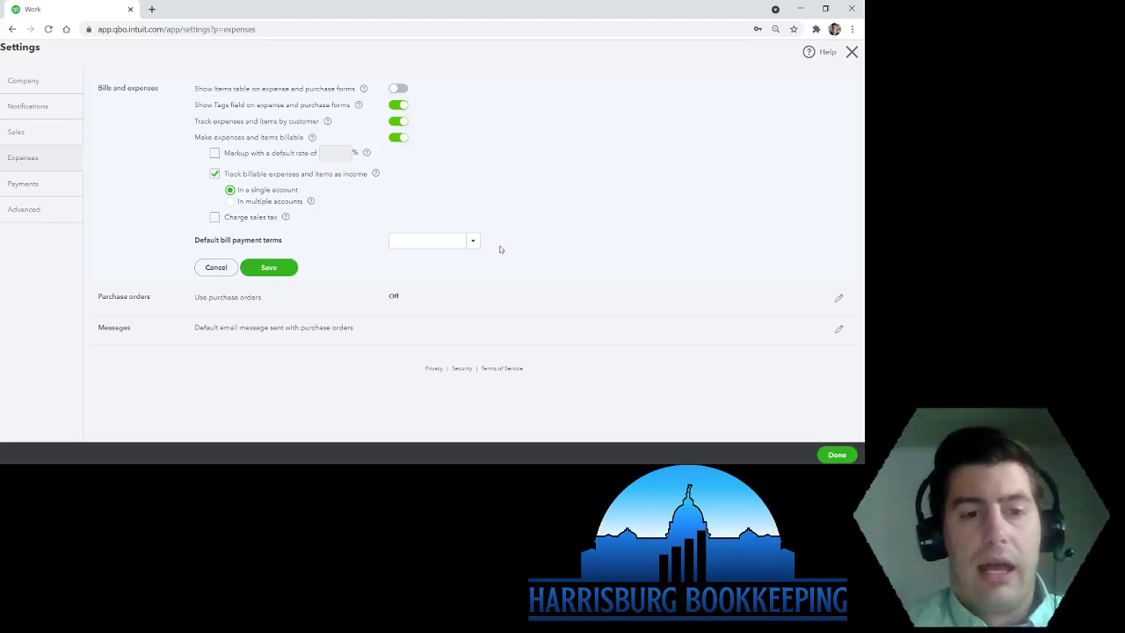
{"action": "left_click", "coordinate": [475, 241]}
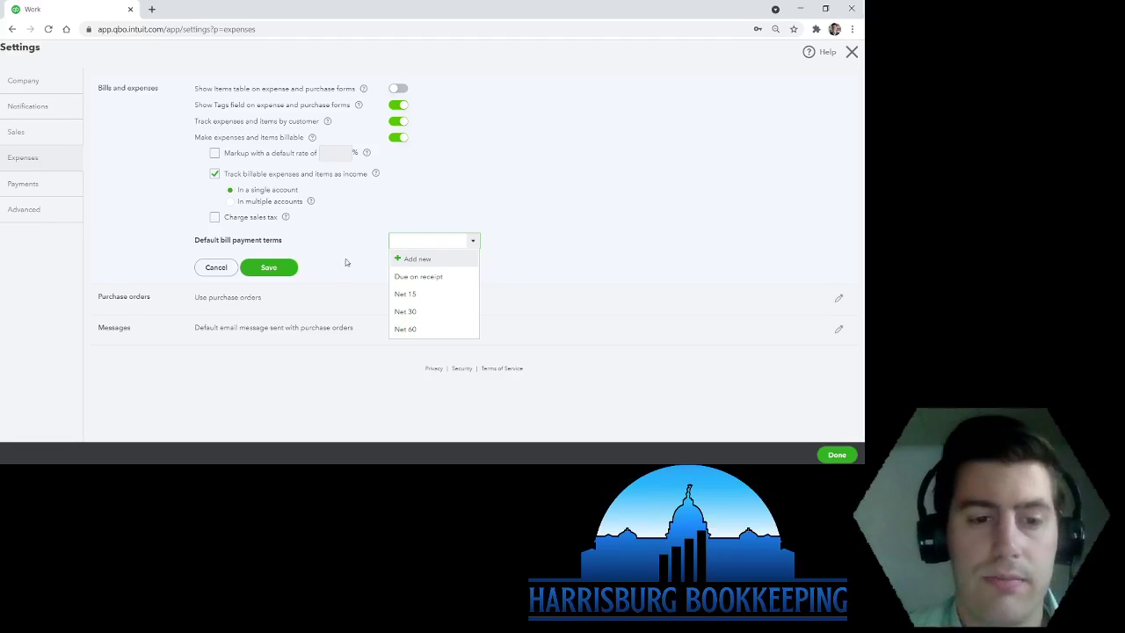
{"action": "left_click", "coordinate": [313, 261]}
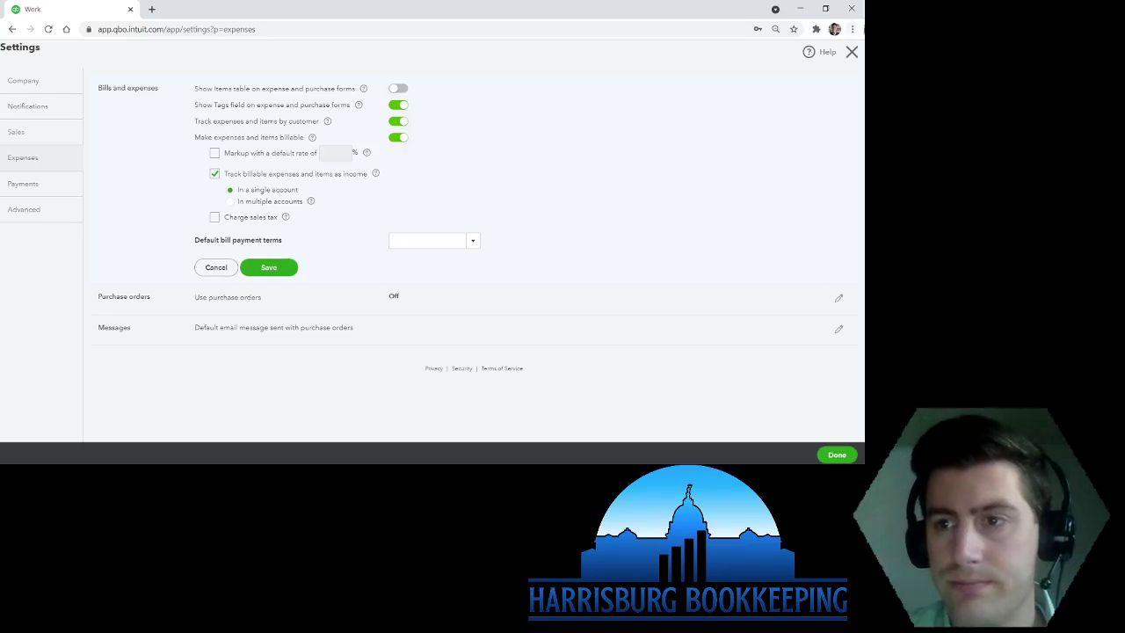
{"action": "left_click", "coordinate": [851, 52]}
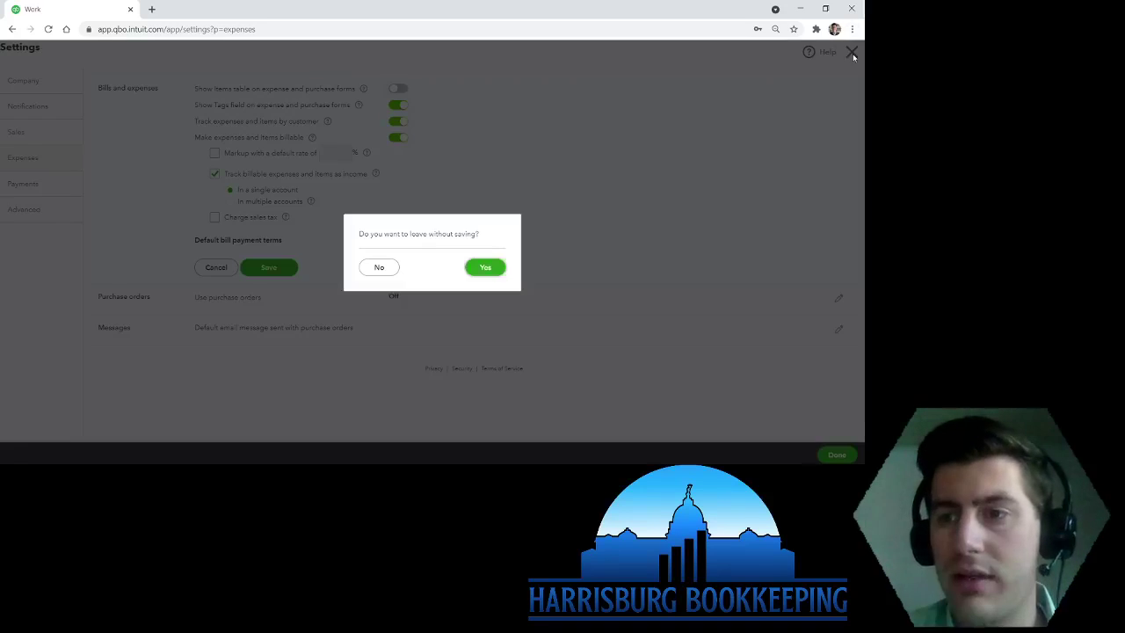
{"action": "left_click", "coordinate": [483, 268]}
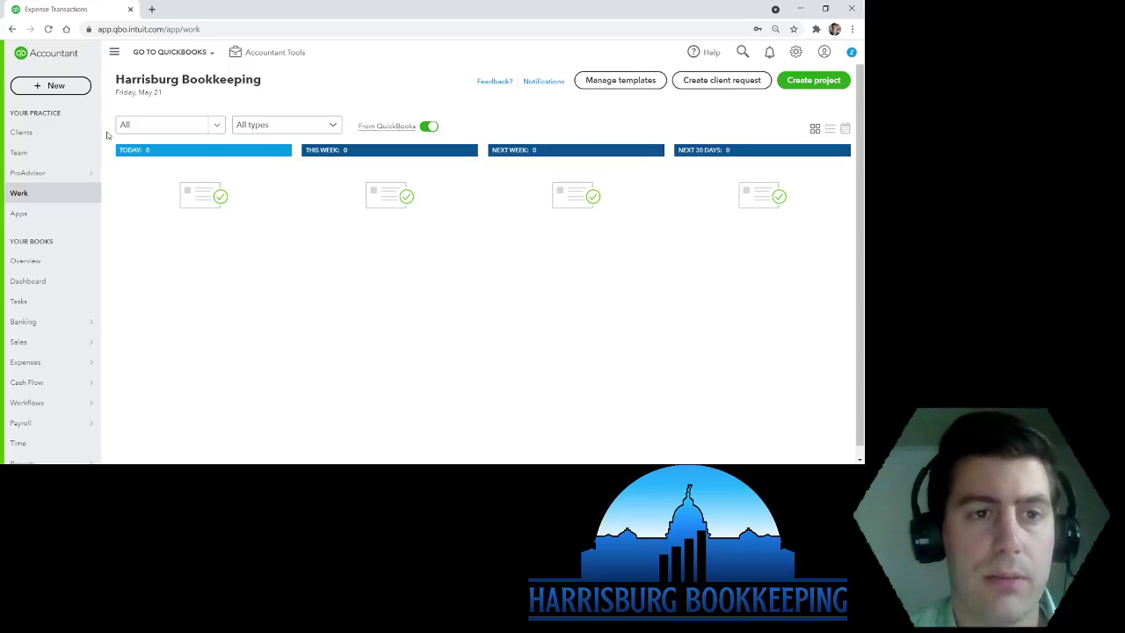
Create a new expense with Wal-Mart as the payee and PSECU as the payment account.
{"action": "left_click", "coordinate": [48, 87]}
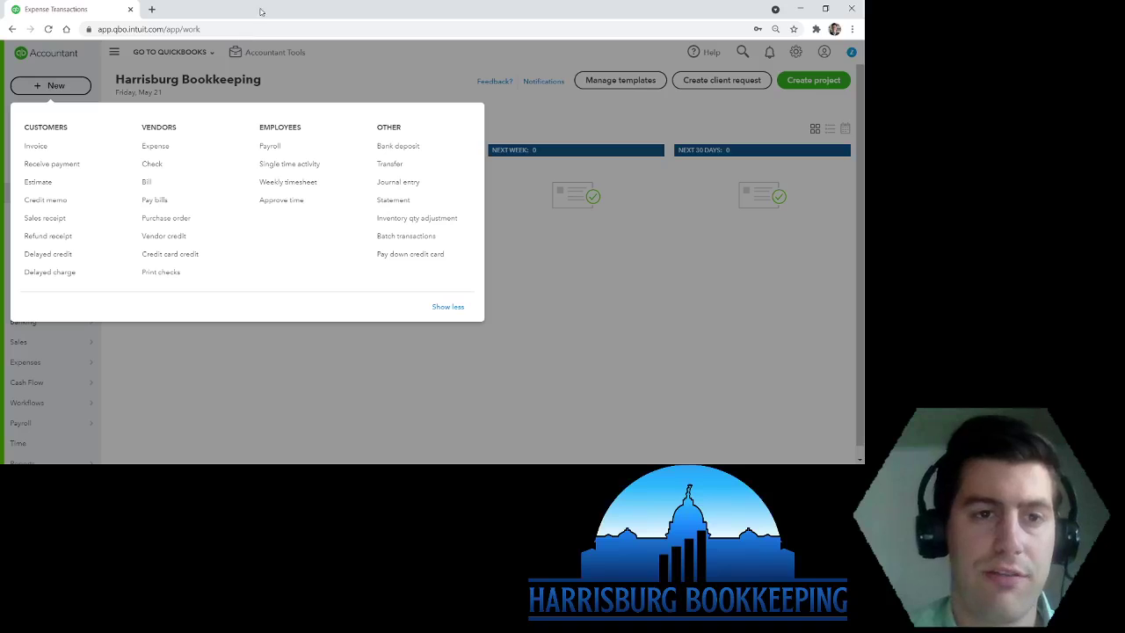
{"action": "left_click", "coordinate": [157, 146]}
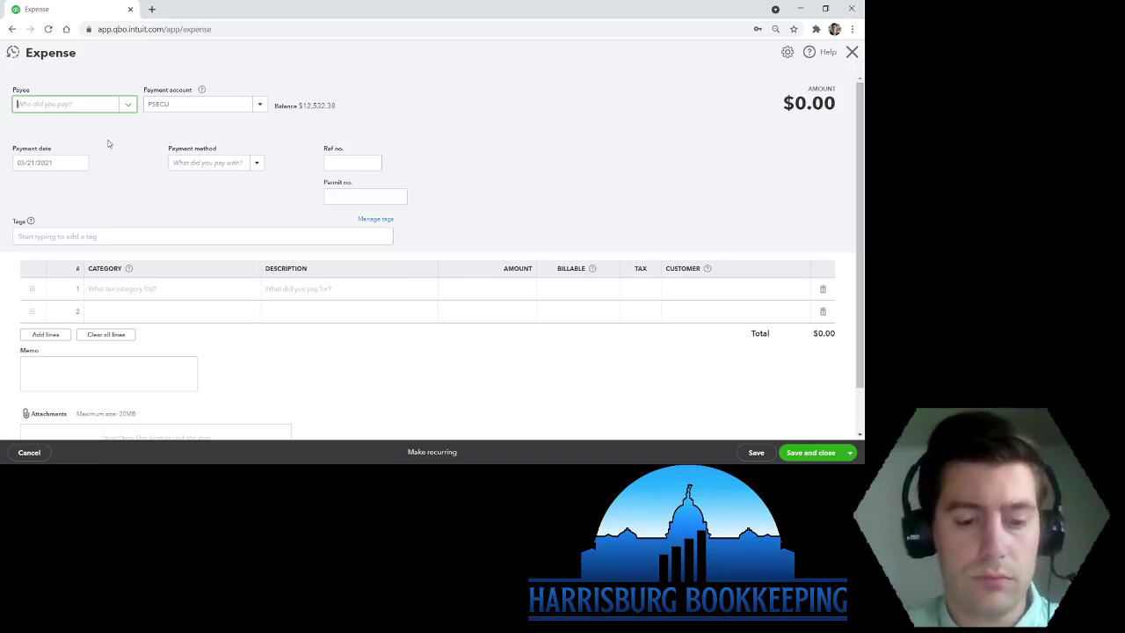
{"action": "type", "text": "wal"}
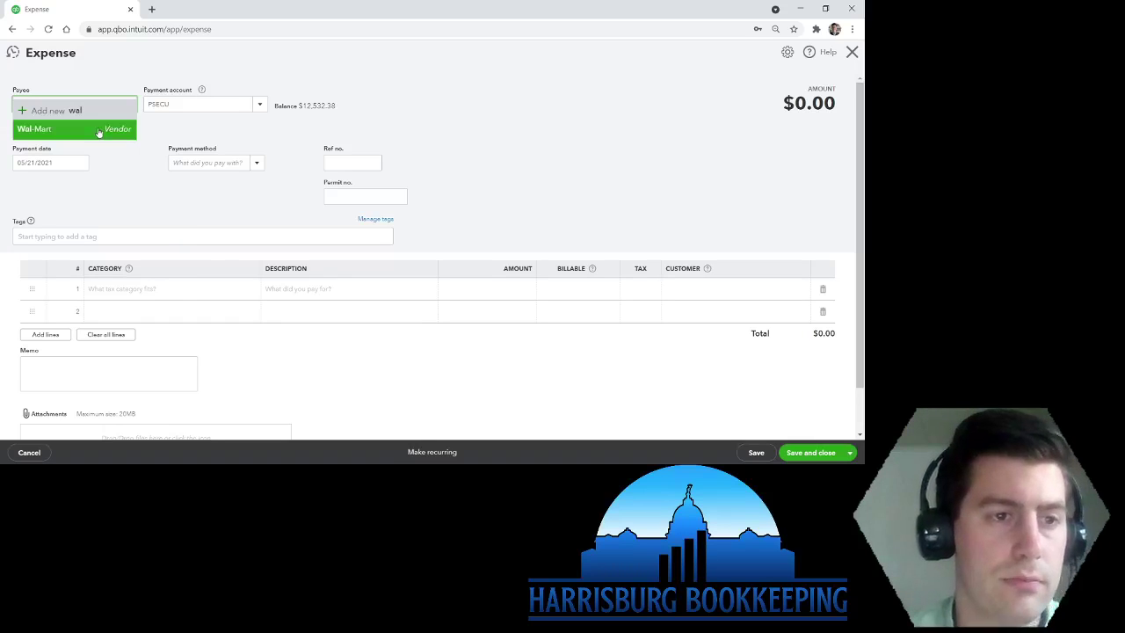
{"action": "left_click", "coordinate": [95, 128]}
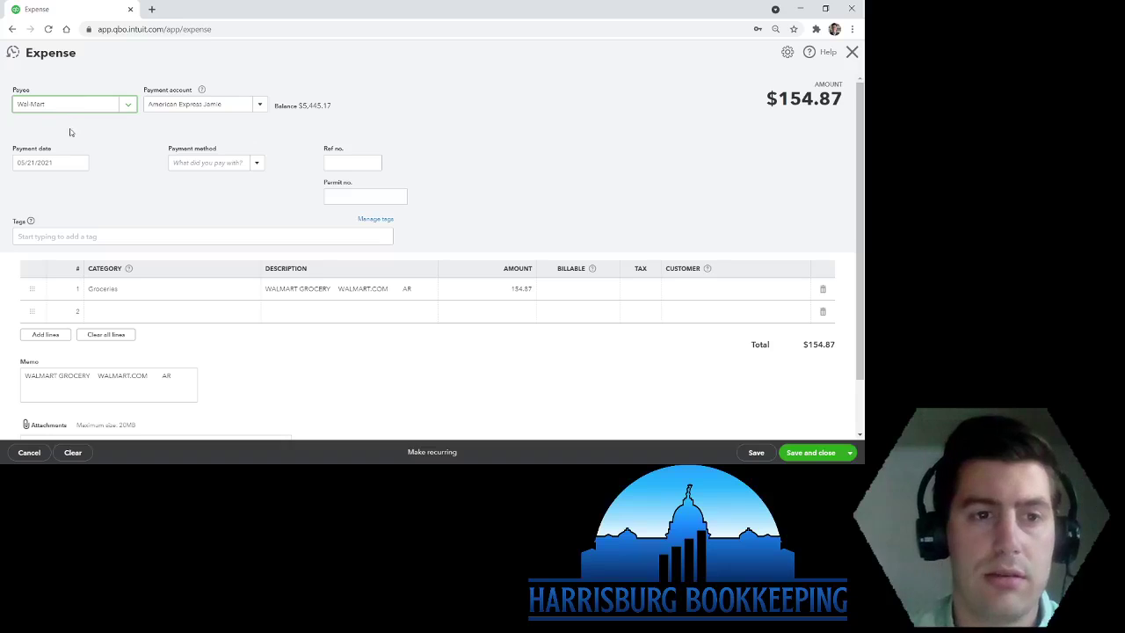
{"action": "key", "text": "Tab"}
{"action": "left_click", "coordinate": [258, 104]}
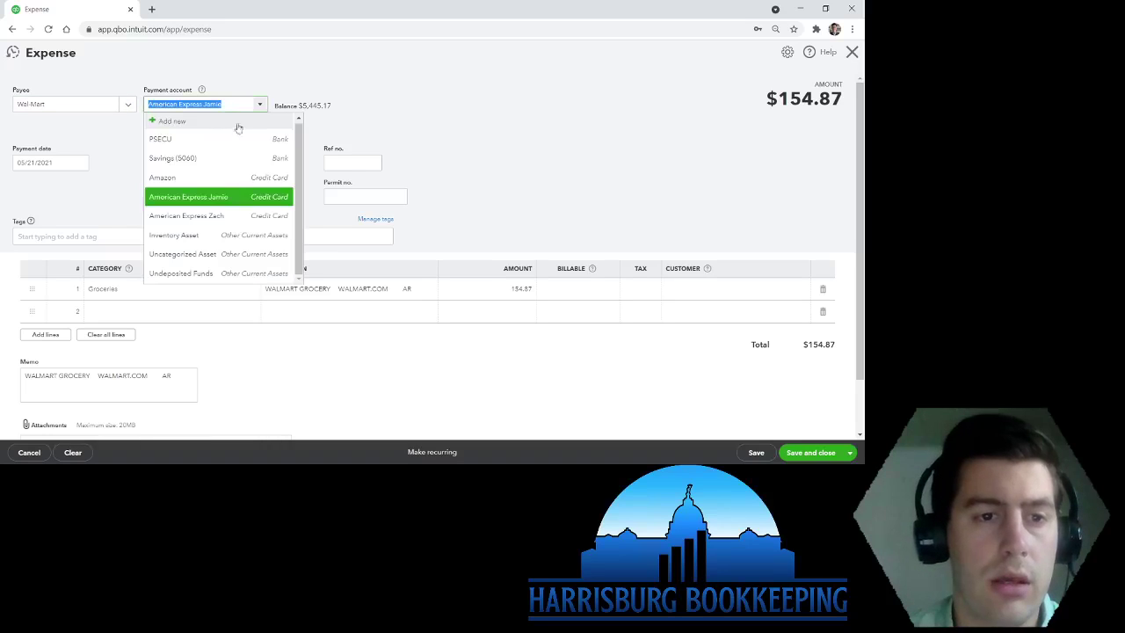
{"action": "left_click", "coordinate": [216, 142]}
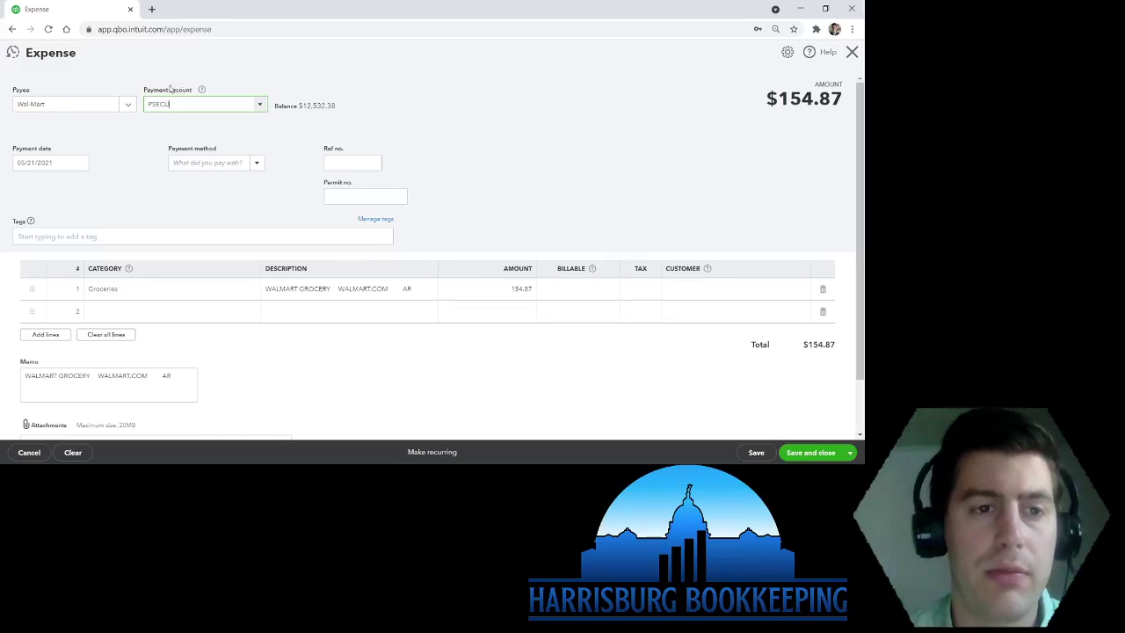
{"action": "key", "text": "Tab"}
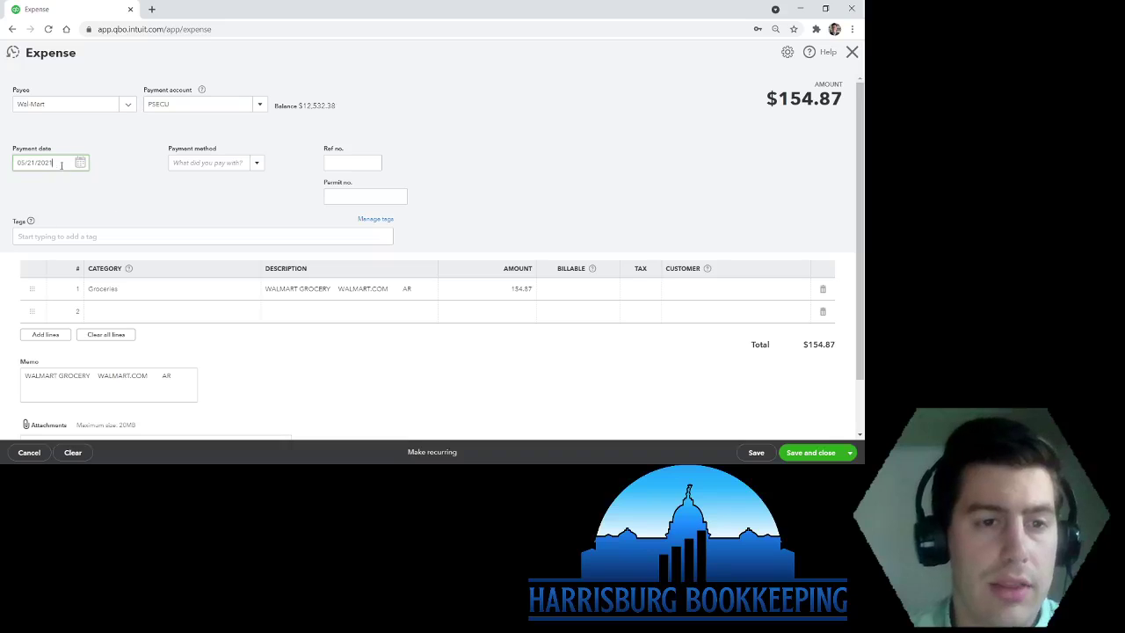
Set the category of the expense's first line to Job Supplies.
{"action": "left_click", "coordinate": [153, 290]}
{"action": "type", "text": "job"}
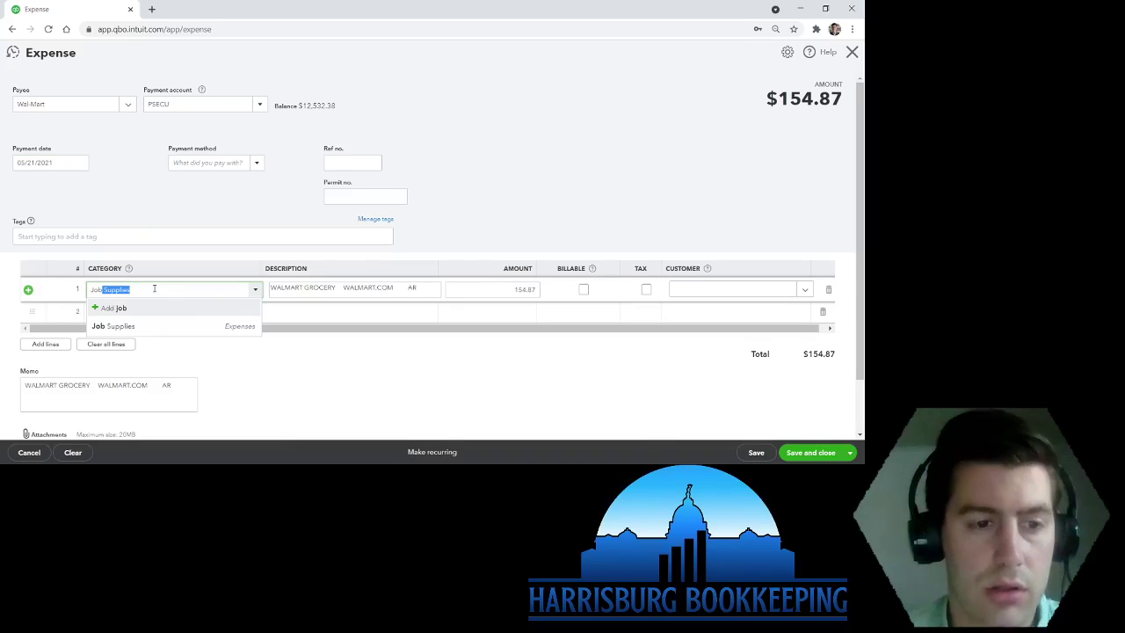
{"action": "left_click", "coordinate": [183, 326]}
Clear the prefilled Walmart text from the first line's description and from the memo.
{"action": "left_click", "coordinate": [422, 287]}
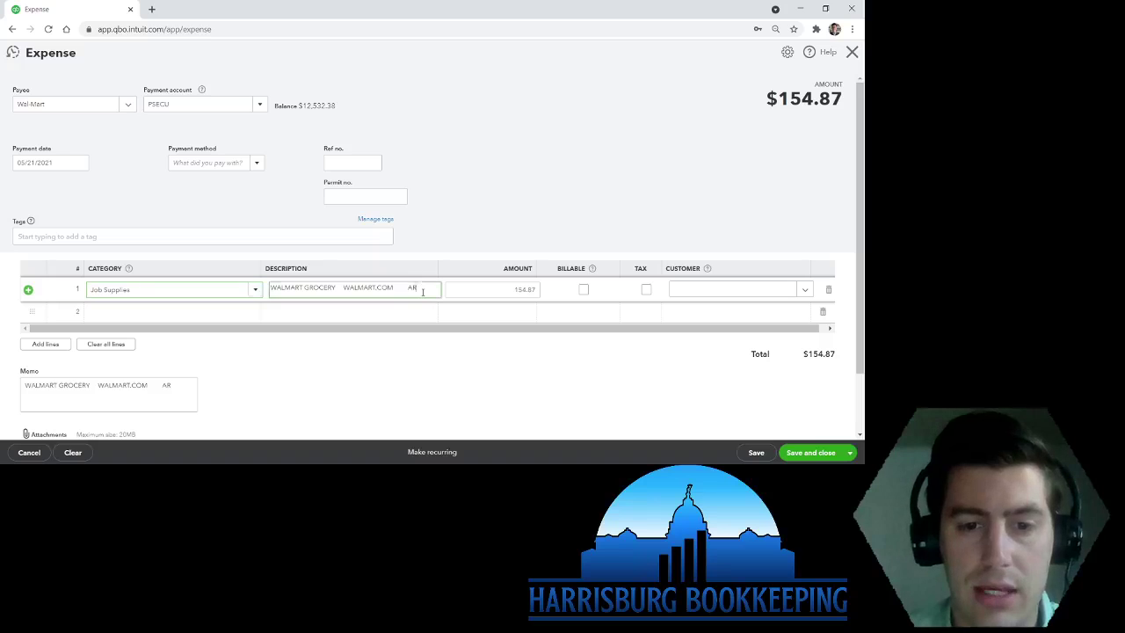
{"action": "key", "text": "ctrl+a"}
{"action": "key", "text": "BackSpace"}
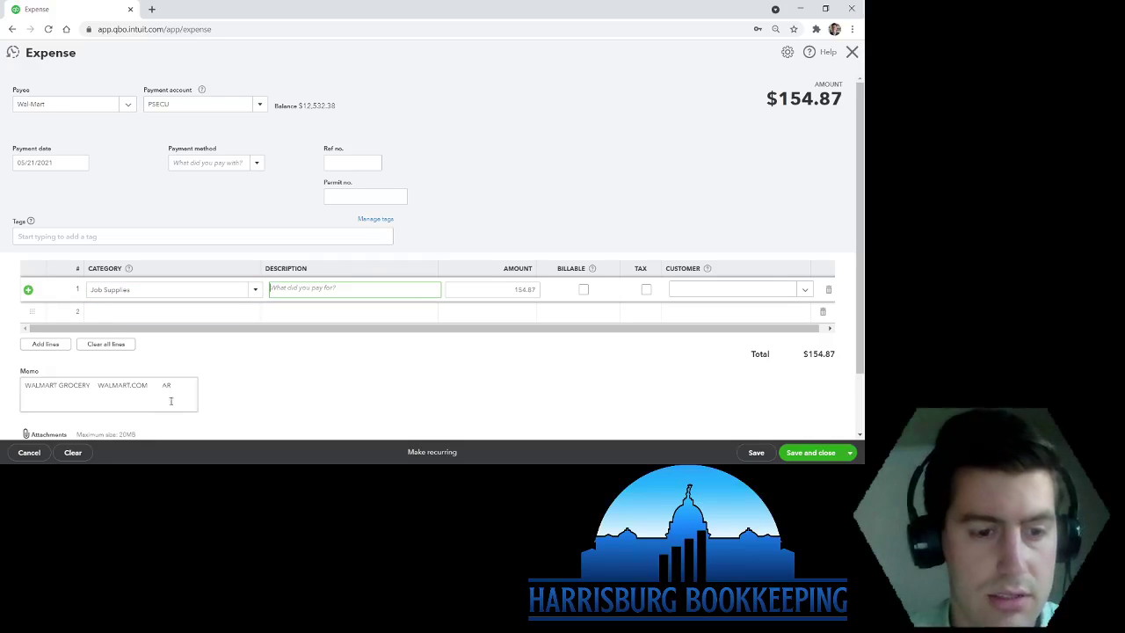
{"action": "left_click", "coordinate": [185, 385]}
{"action": "key", "text": "ctrl+a"}
{"action": "key", "text": "BackSpace"}
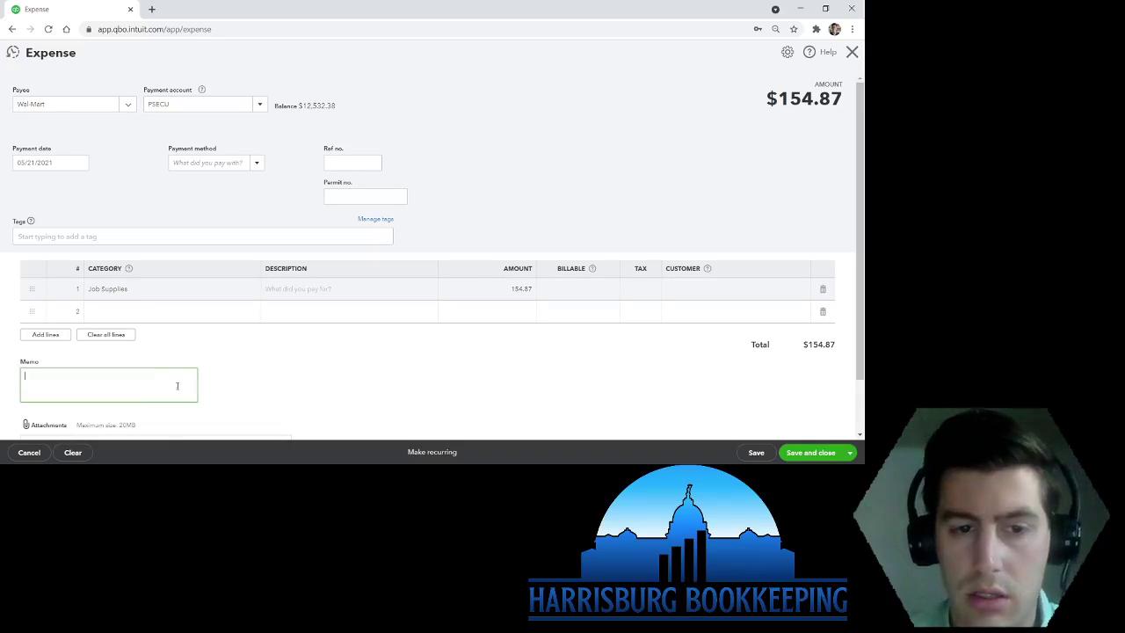
Mark the Job Supplies line of the expense as billable.
{"action": "left_click", "coordinate": [576, 291]}
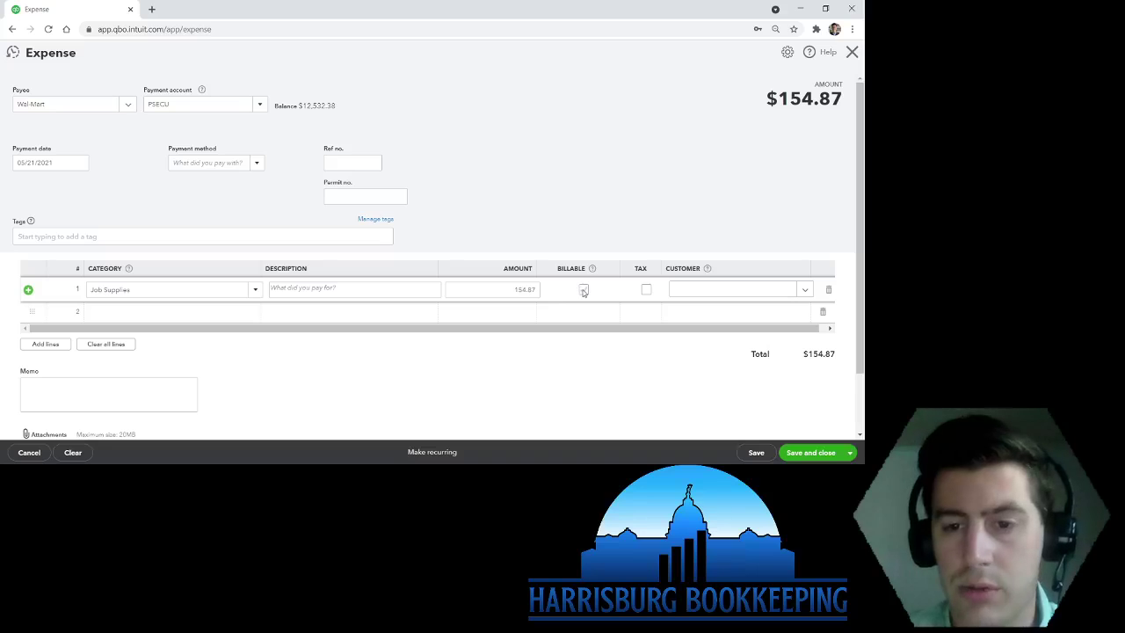
{"action": "left_click", "coordinate": [583, 290]}
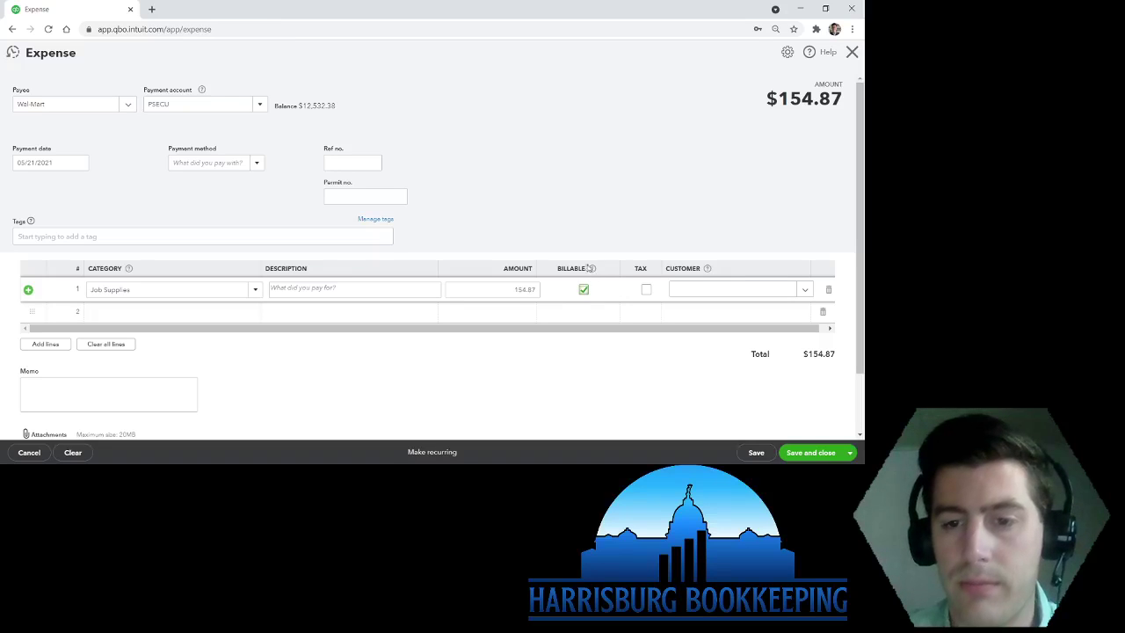
{"action": "key", "text": "shift+Tab"}
{"action": "key", "text": "shift+Tab"}
{"action": "key", "text": "shift+Tab"}
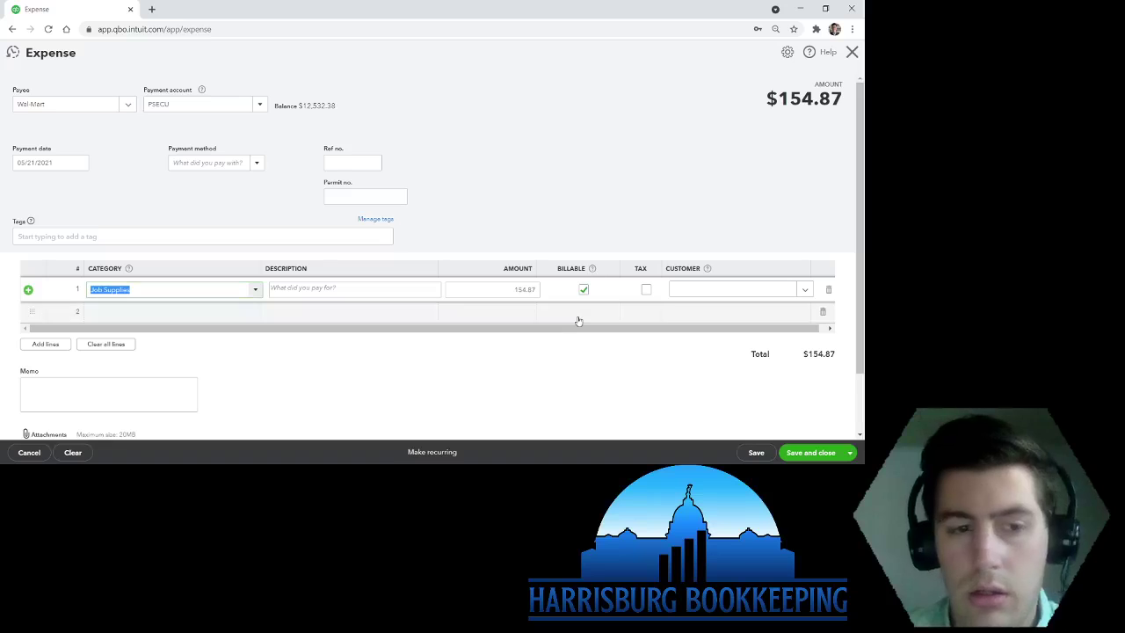
{"action": "left_click", "coordinate": [571, 361]}
Assign the customer's name to the billable Job Supplies line, and save and close the expense.
{"action": "left_click", "coordinate": [710, 291]}
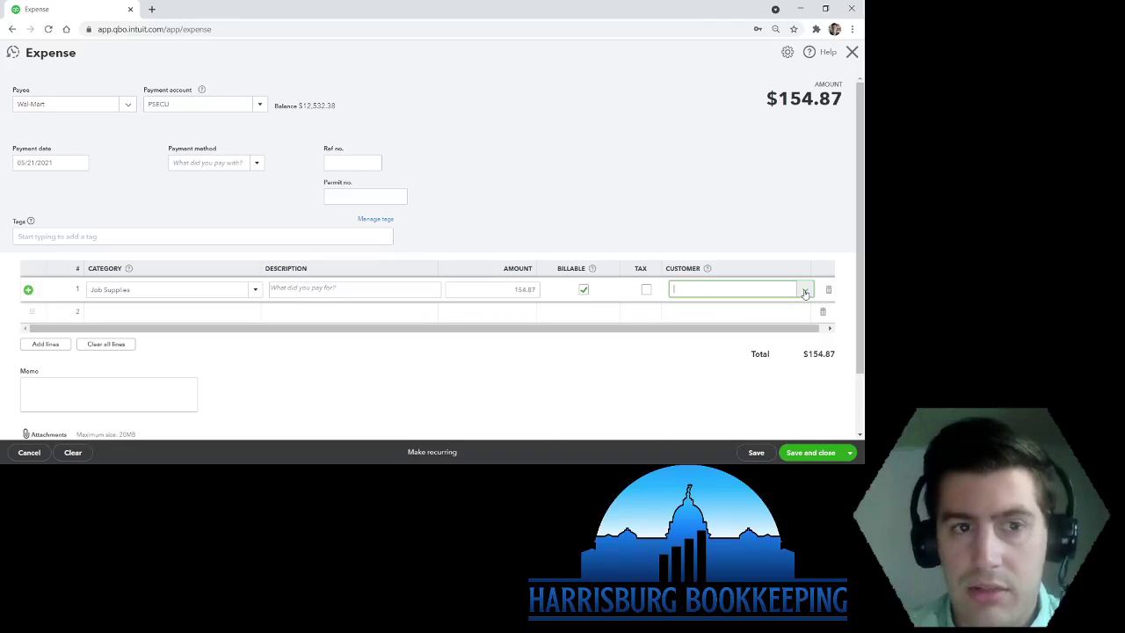
{"action": "left_click", "coordinate": [805, 293]}
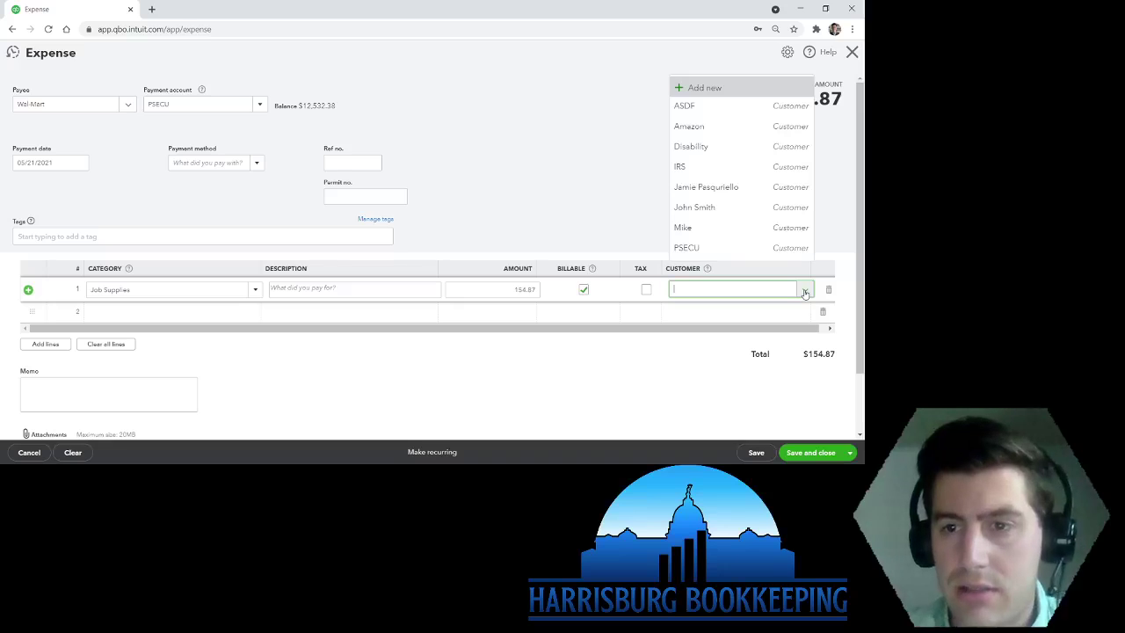
{"action": "left_click", "coordinate": [748, 210]}
{"action": "left_click", "coordinate": [598, 223]}
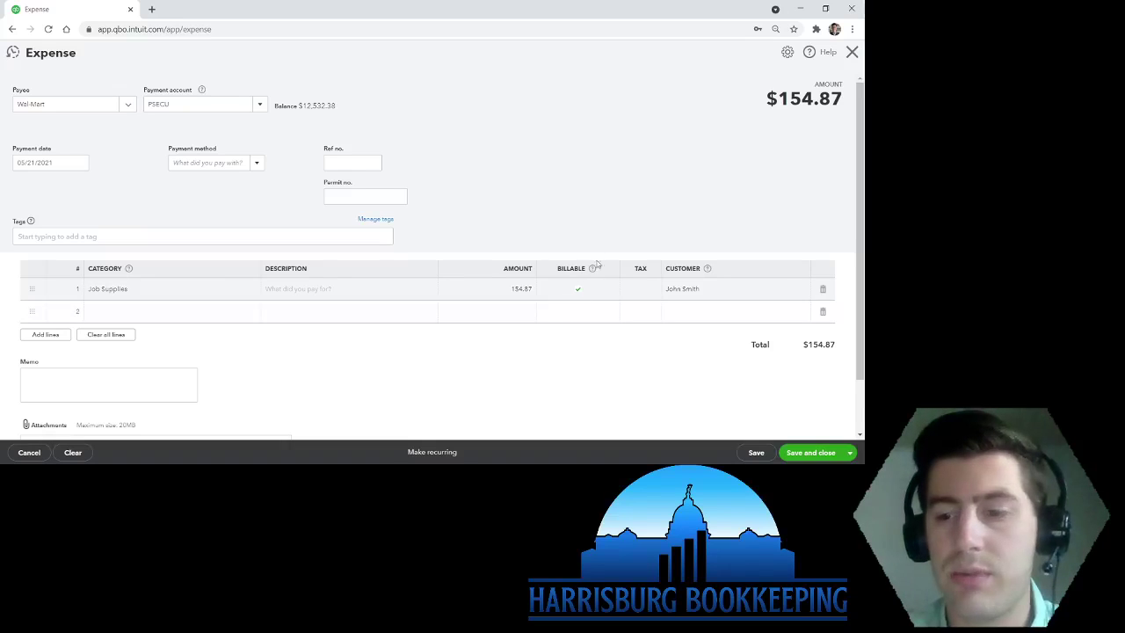
{"action": "left_click", "coordinate": [797, 454]}
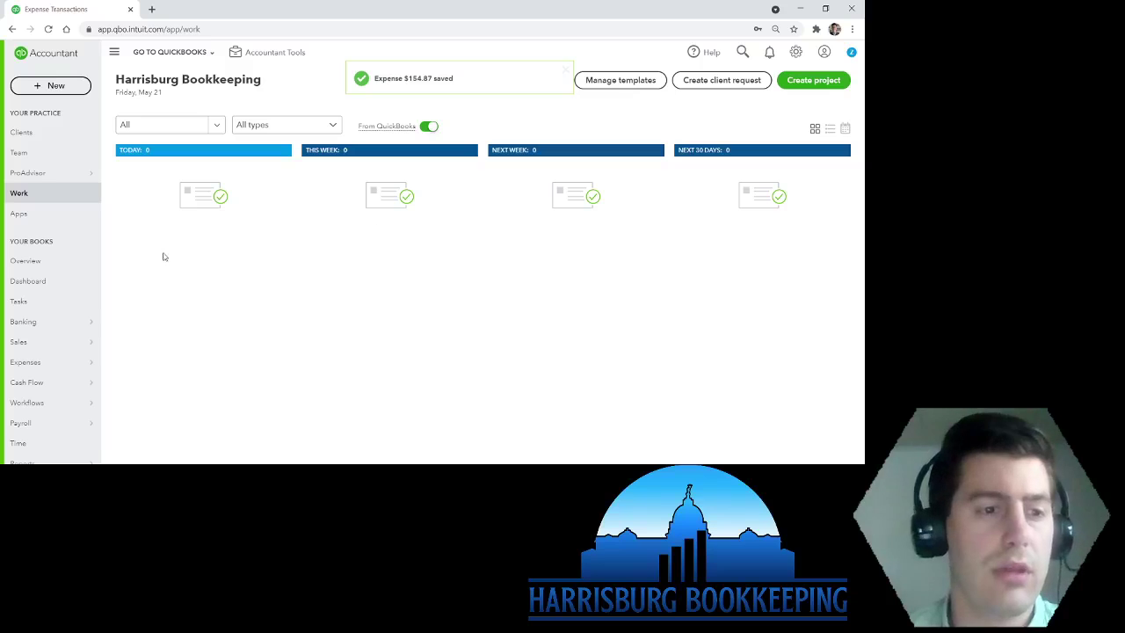
View all sales transactions and open the billable expense charge dated 05/21/2021.
{"action": "mouse_move", "coordinate": [25, 346]}
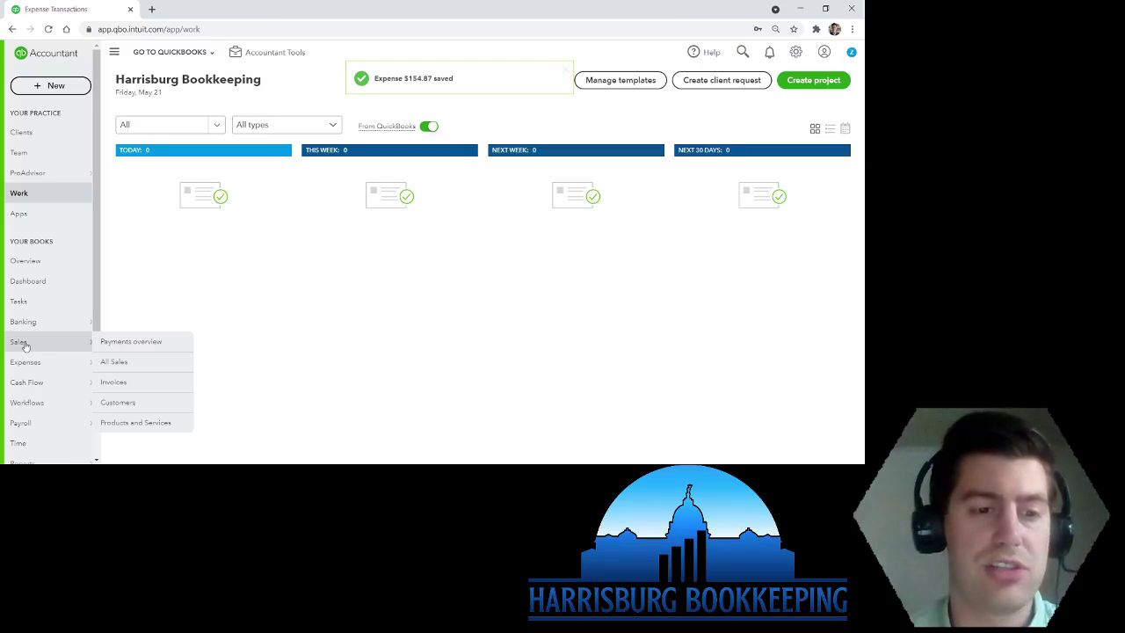
{"action": "left_click", "coordinate": [113, 381]}
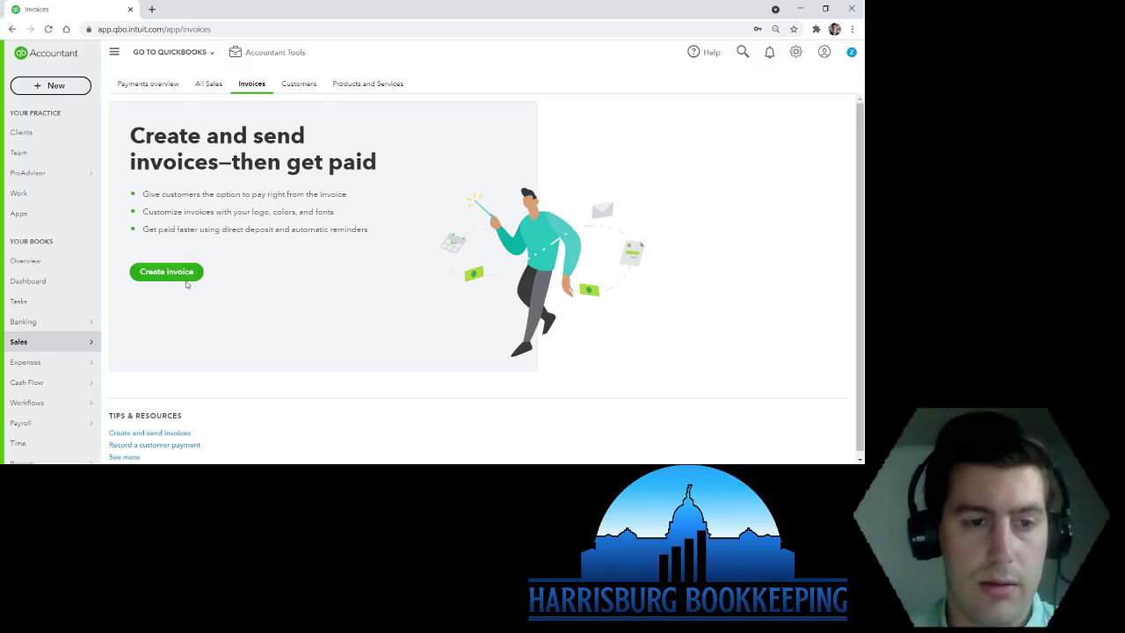
{"action": "left_click", "coordinate": [208, 86]}
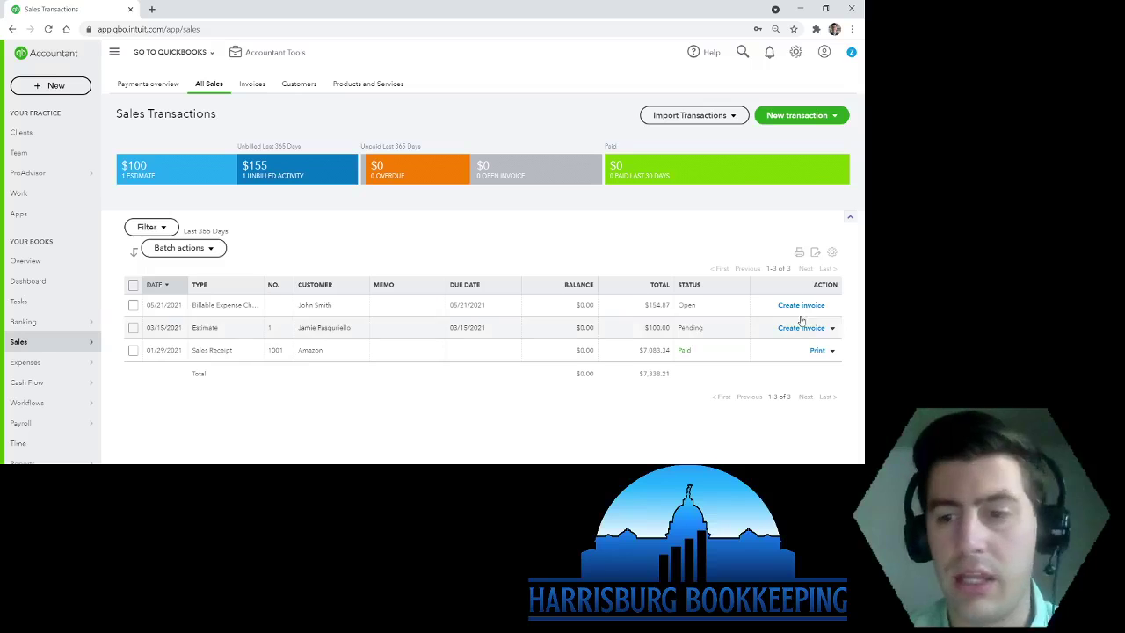
{"action": "left_click", "coordinate": [521, 307]}
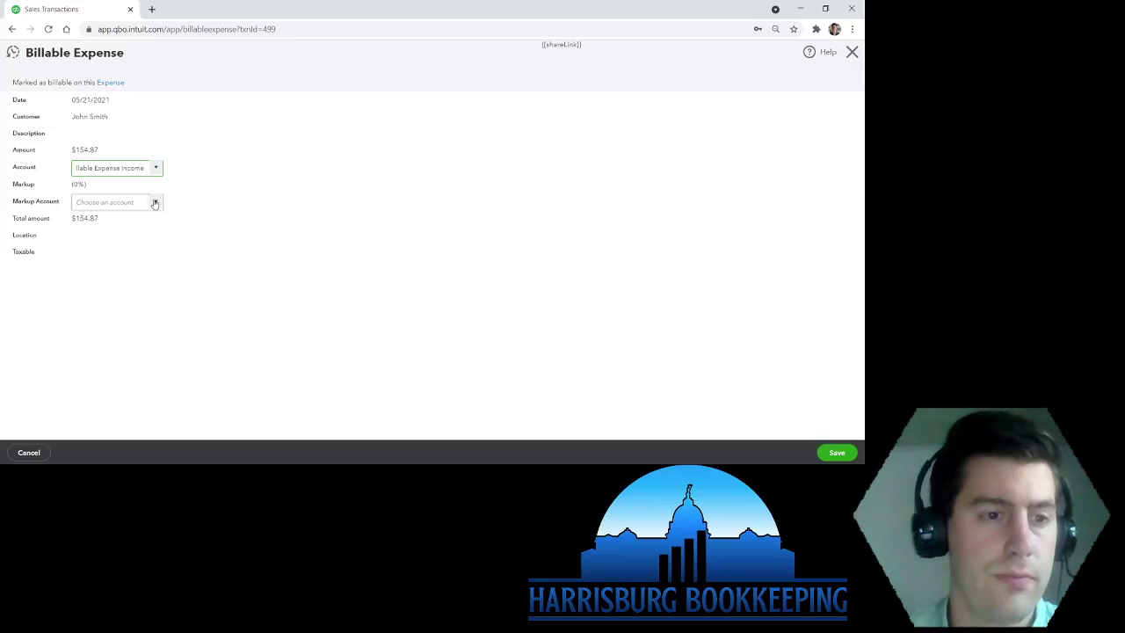
Close the charge details and create an invoice from the customer's billable expense charge dated 05/21/2021.
{"action": "left_click", "coordinate": [852, 52]}
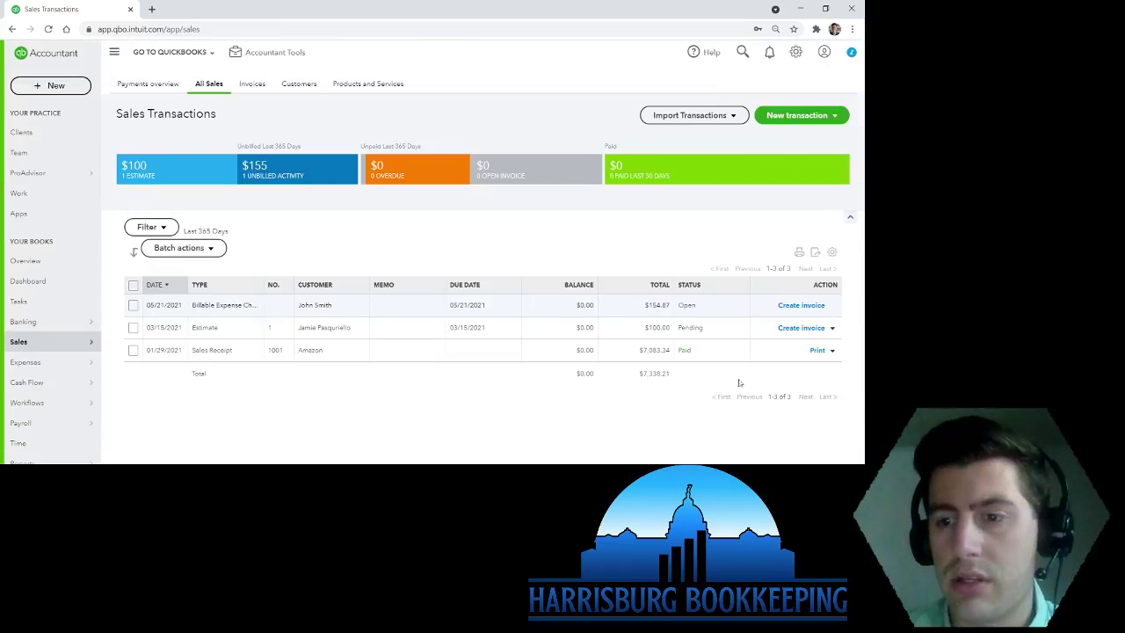
{"action": "left_click", "coordinate": [794, 305]}
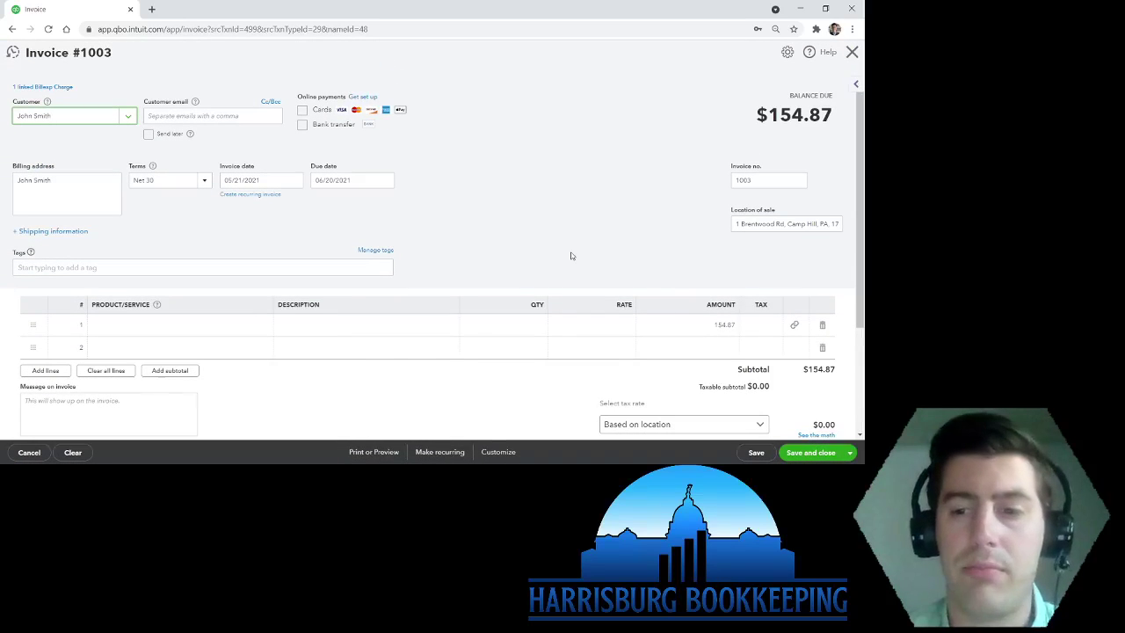
{"action": "left_click", "coordinate": [506, 183]}
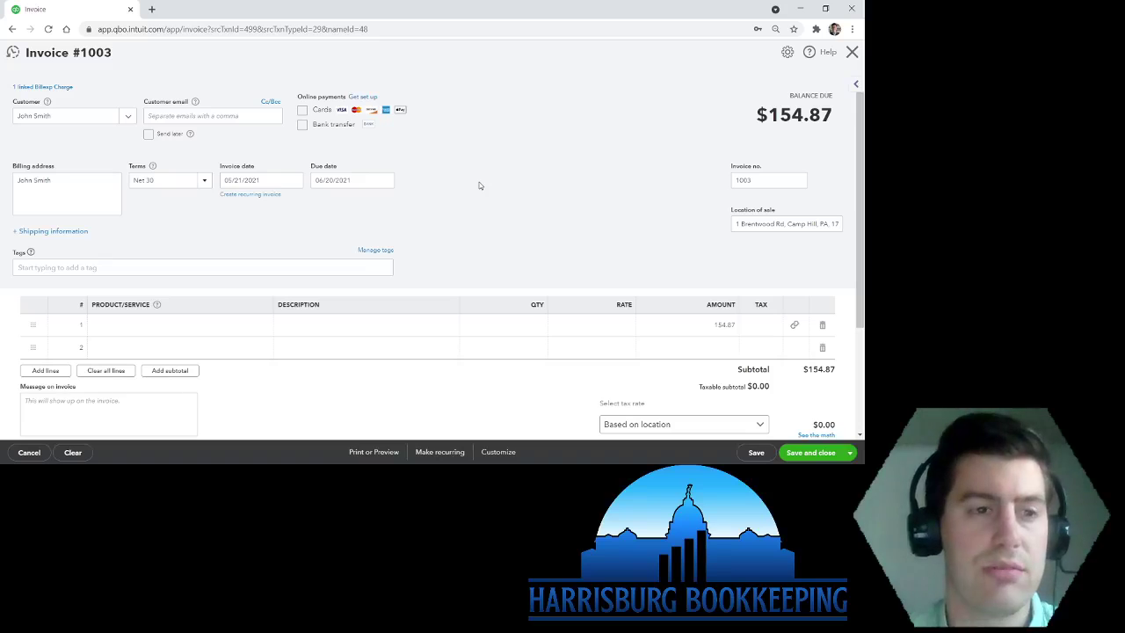
{"action": "scroll", "coordinate": [278, 401], "scroll_direction": "down", "scroll_amount": 2}
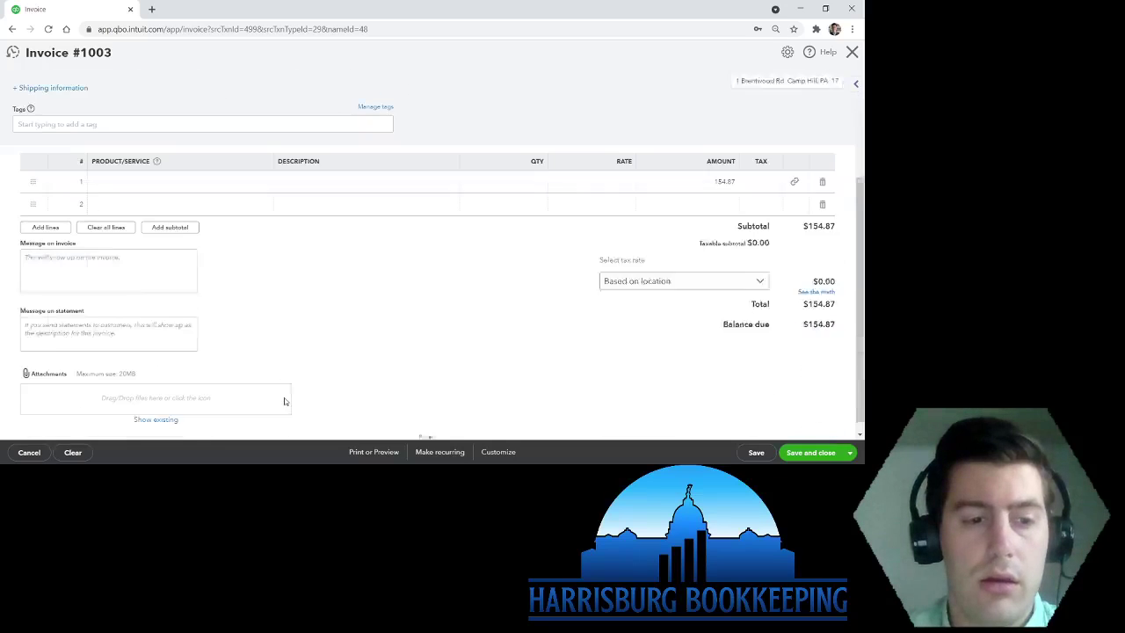
{"action": "scroll", "coordinate": [286, 401], "scroll_direction": "up", "scroll_amount": 2}
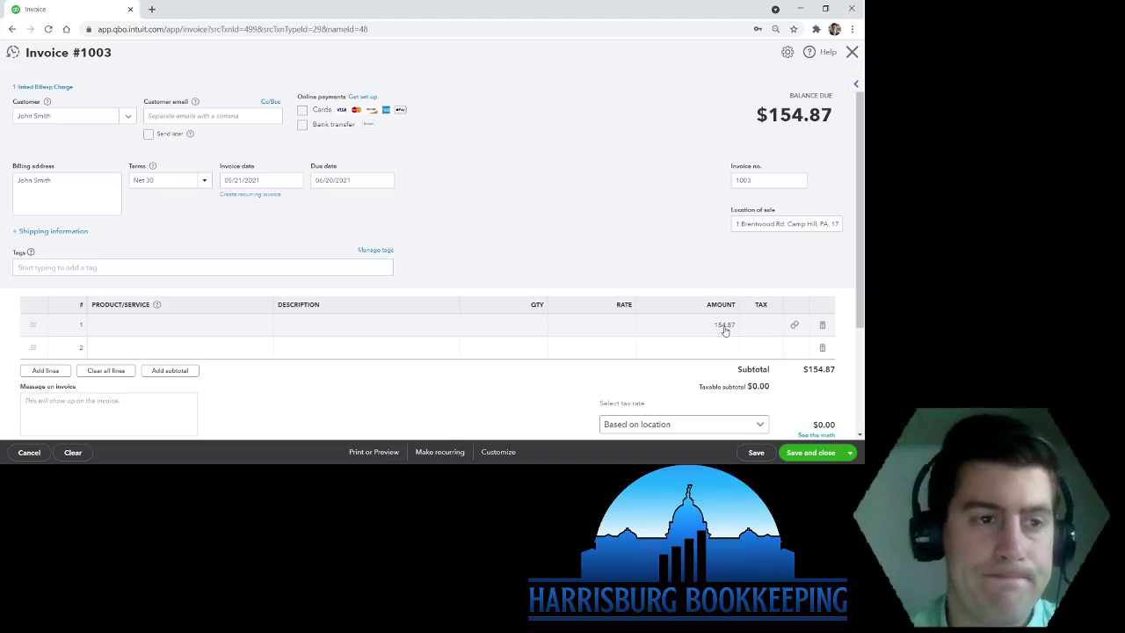
Examine the product/service choices and the description field on the invoice's first line without filling them in.
{"action": "left_click", "coordinate": [230, 326]}
{"action": "left_click", "coordinate": [334, 325]}
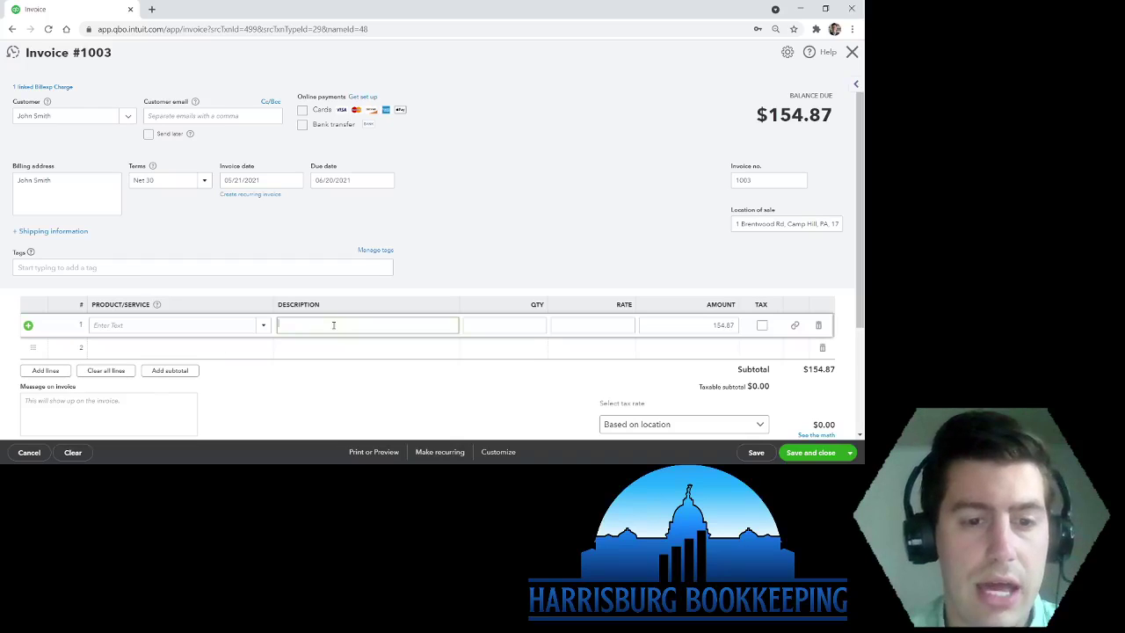
{"action": "left_click", "coordinate": [263, 327]}
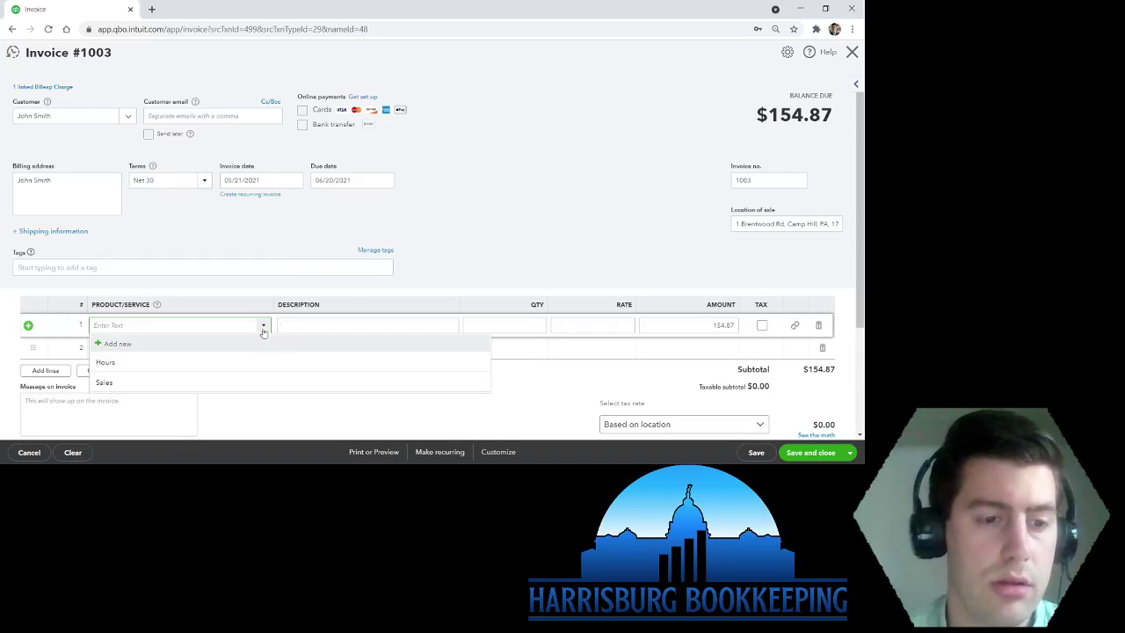
{"action": "left_click", "coordinate": [395, 264]}
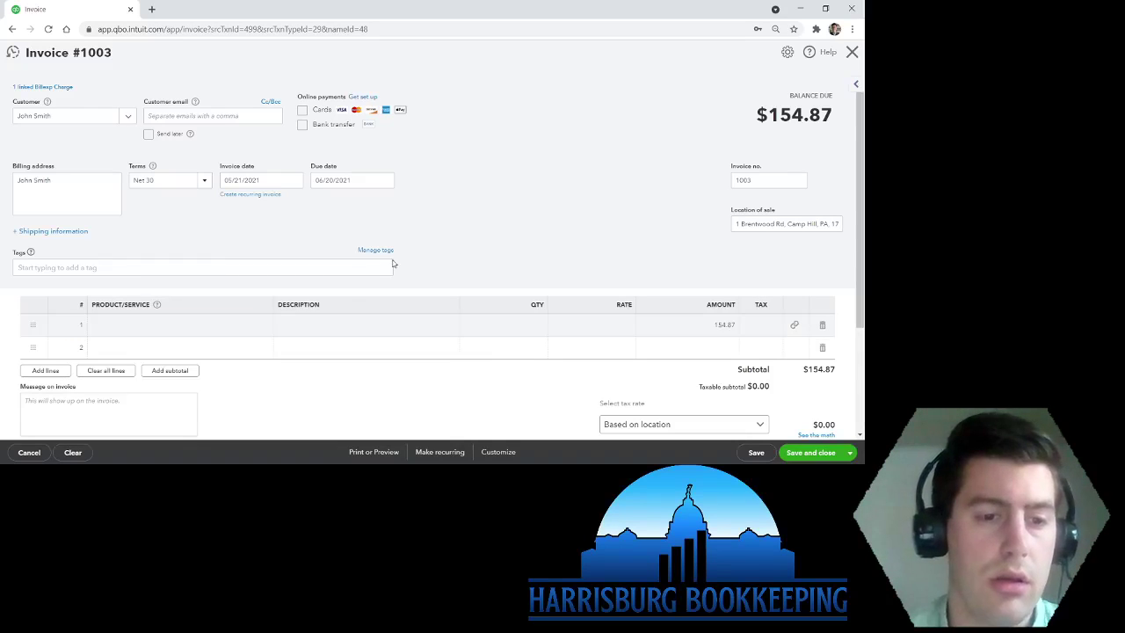
{"action": "left_click", "coordinate": [242, 326]}
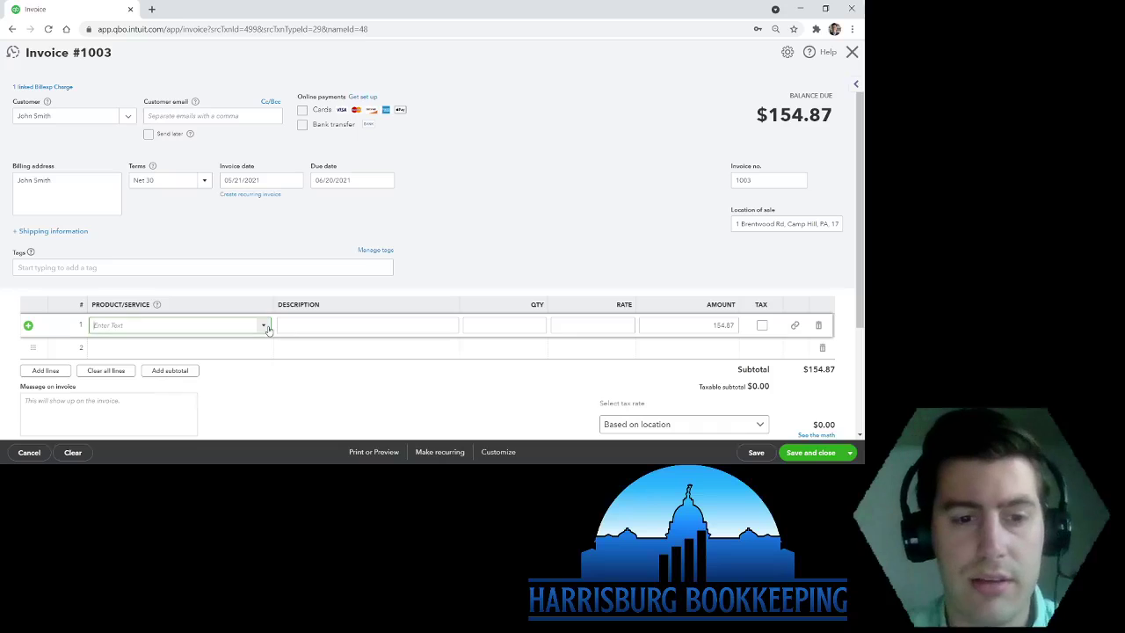
{"action": "left_click", "coordinate": [264, 327]}
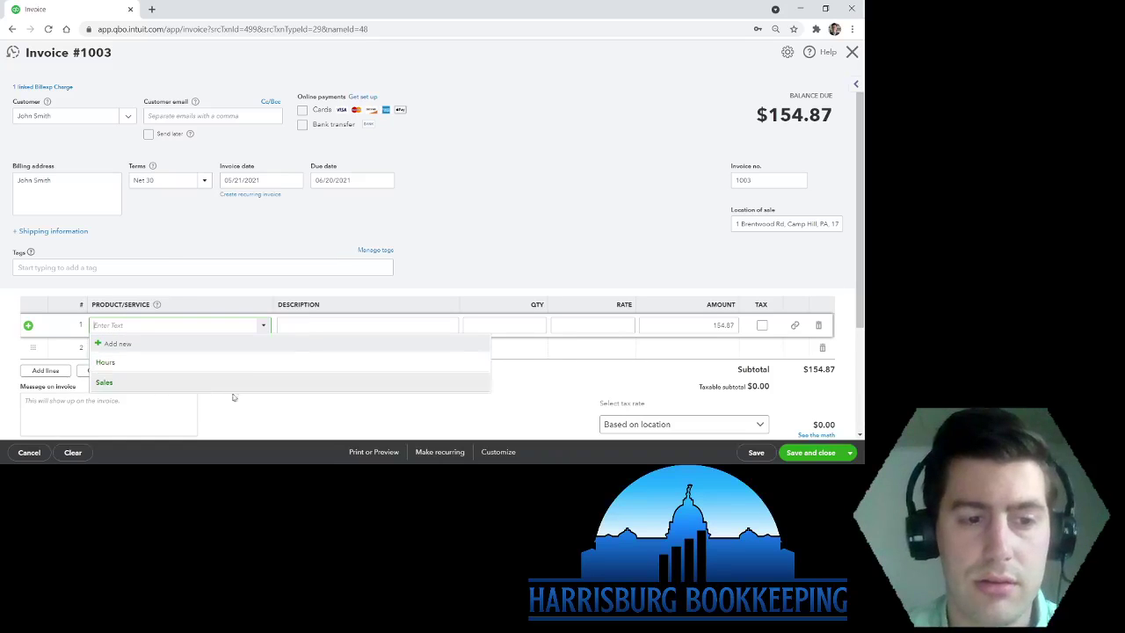
{"action": "left_click", "coordinate": [496, 197]}
{"action": "left_click", "coordinate": [399, 321]}
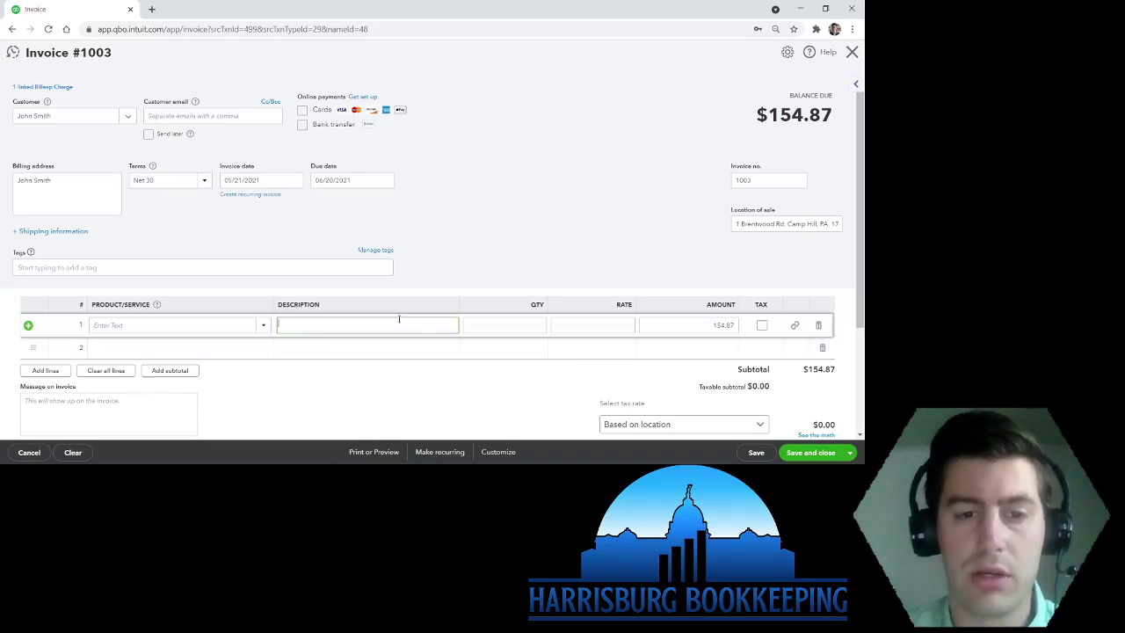
{"action": "left_click", "coordinate": [572, 143]}
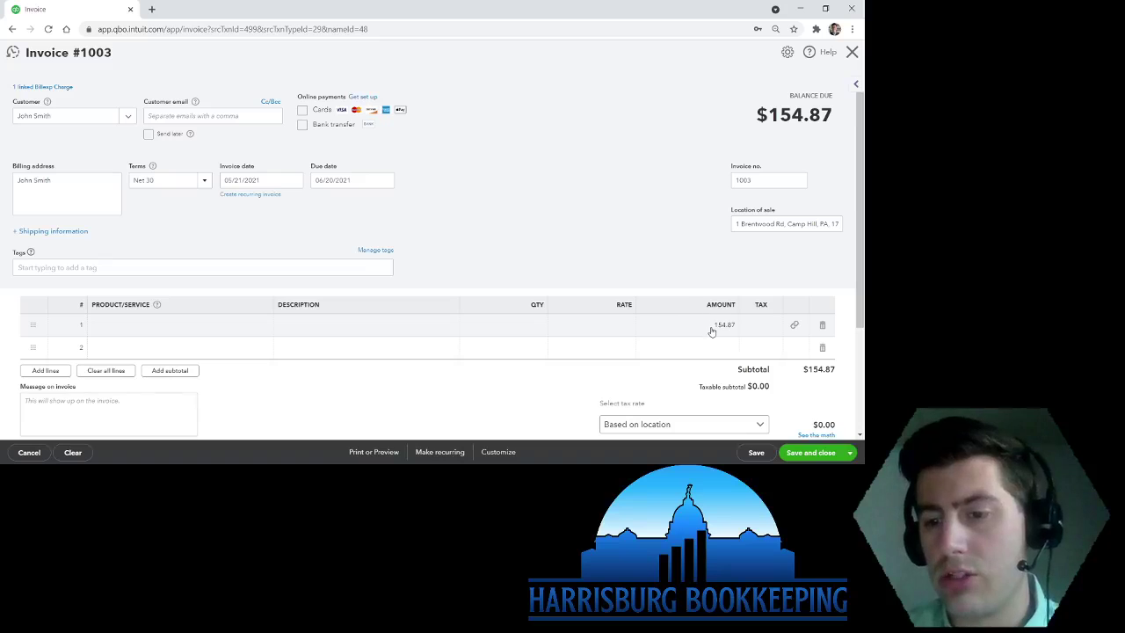
Save and close the invoice for the billable expense.
{"action": "scroll", "coordinate": [712, 331], "scroll_direction": "down", "scroll_amount": 3}
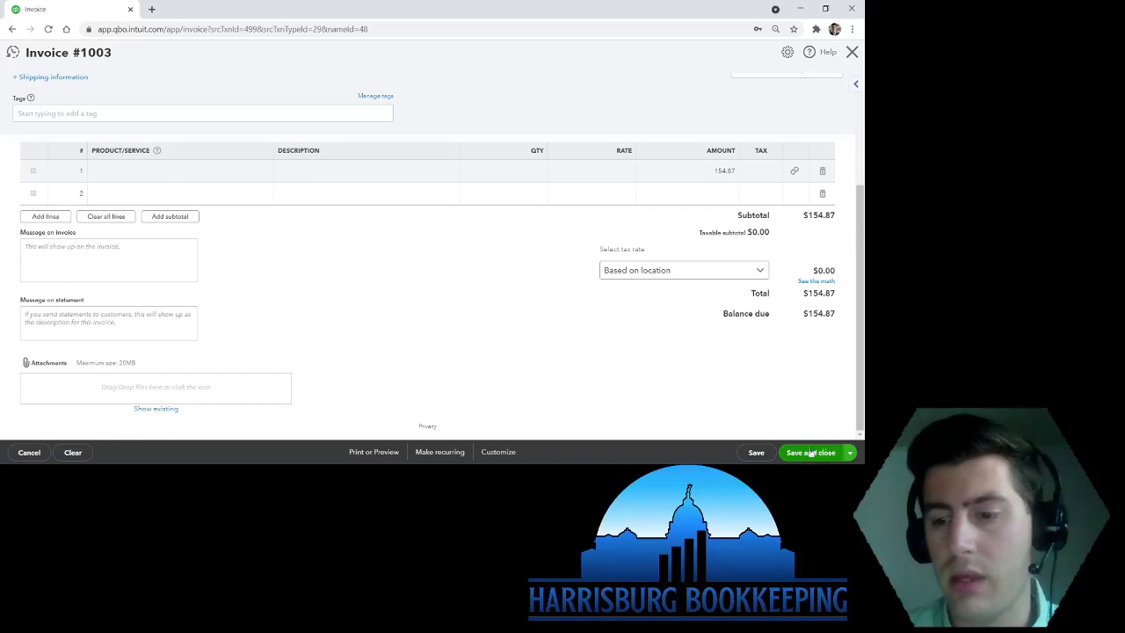
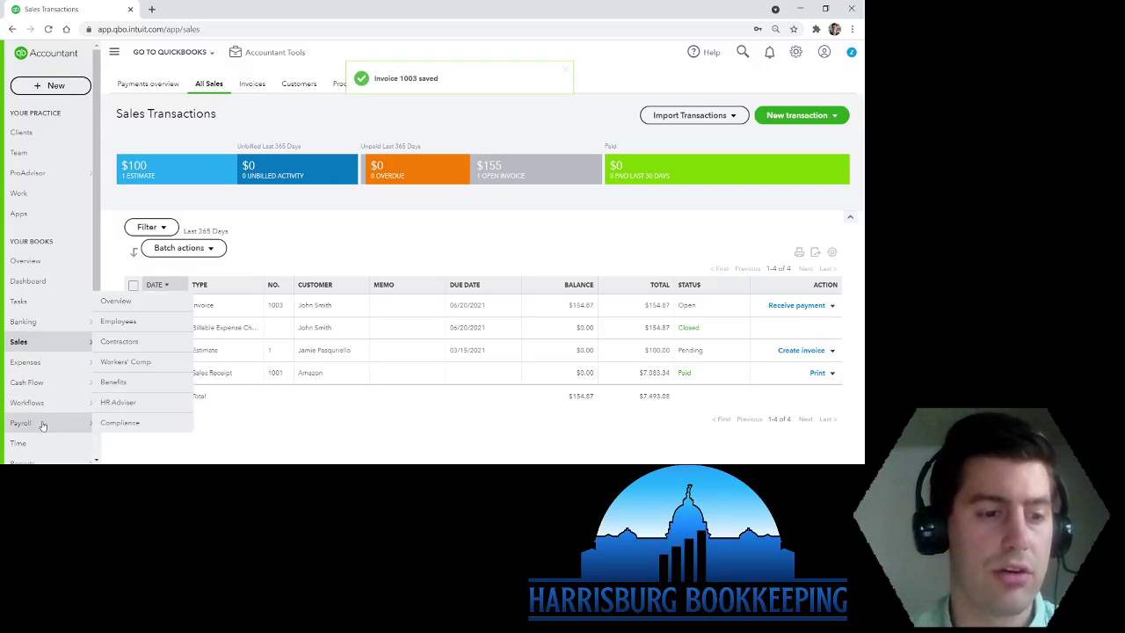
Open the Profit and Loss report from the standard reports.
{"action": "scroll", "coordinate": [43, 408], "scroll_direction": "down", "scroll_amount": 2}
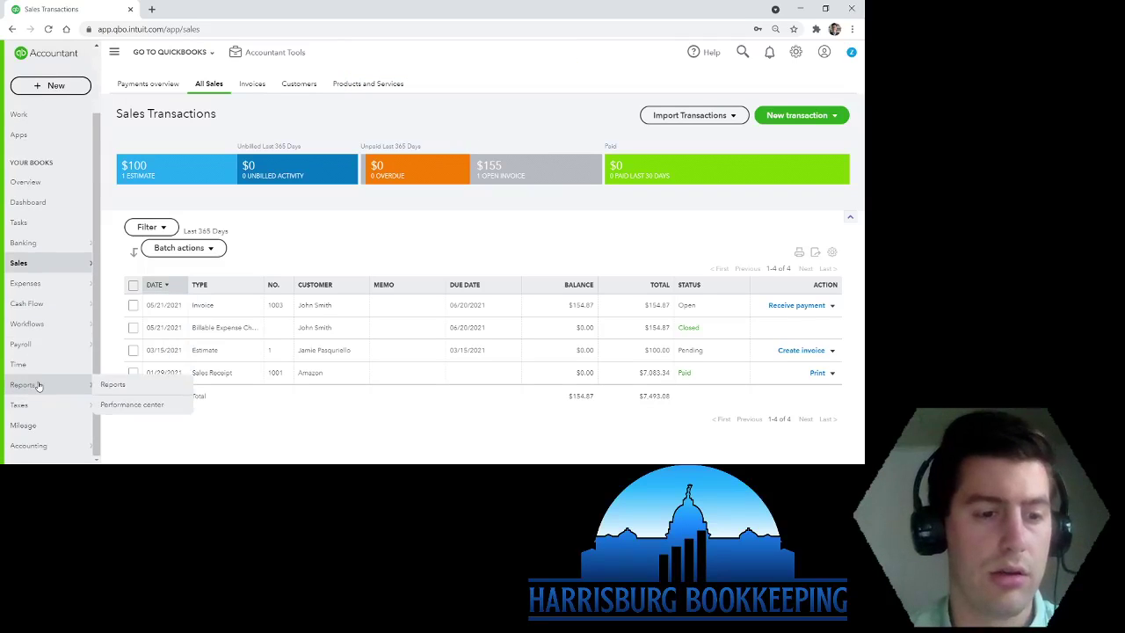
{"action": "left_click", "coordinate": [112, 384]}
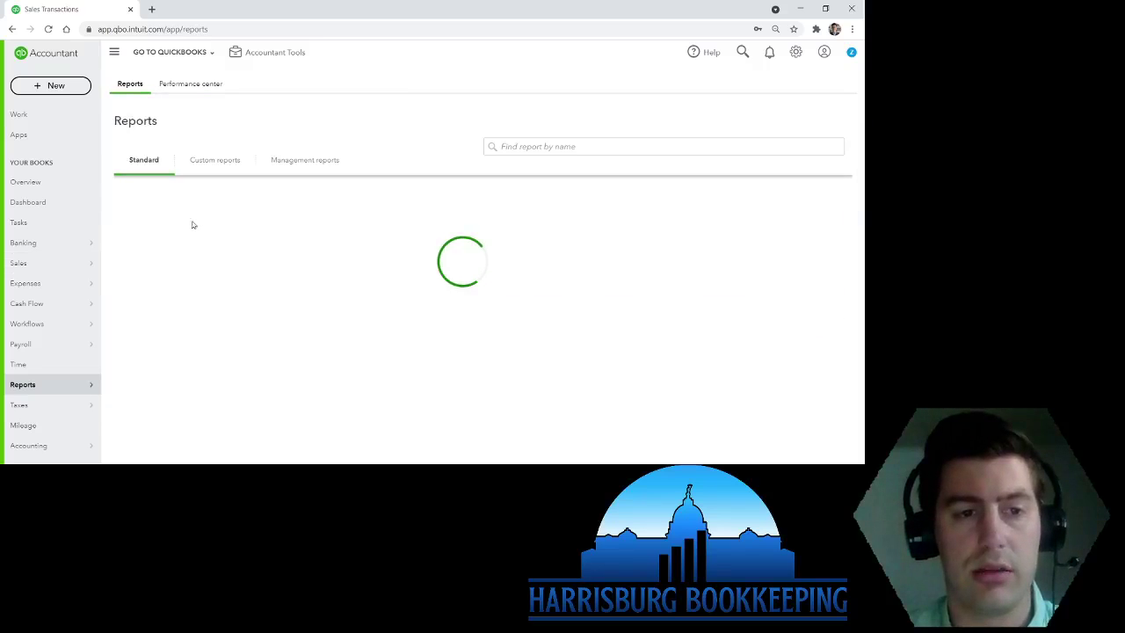
{"action": "left_click", "coordinate": [185, 274]}
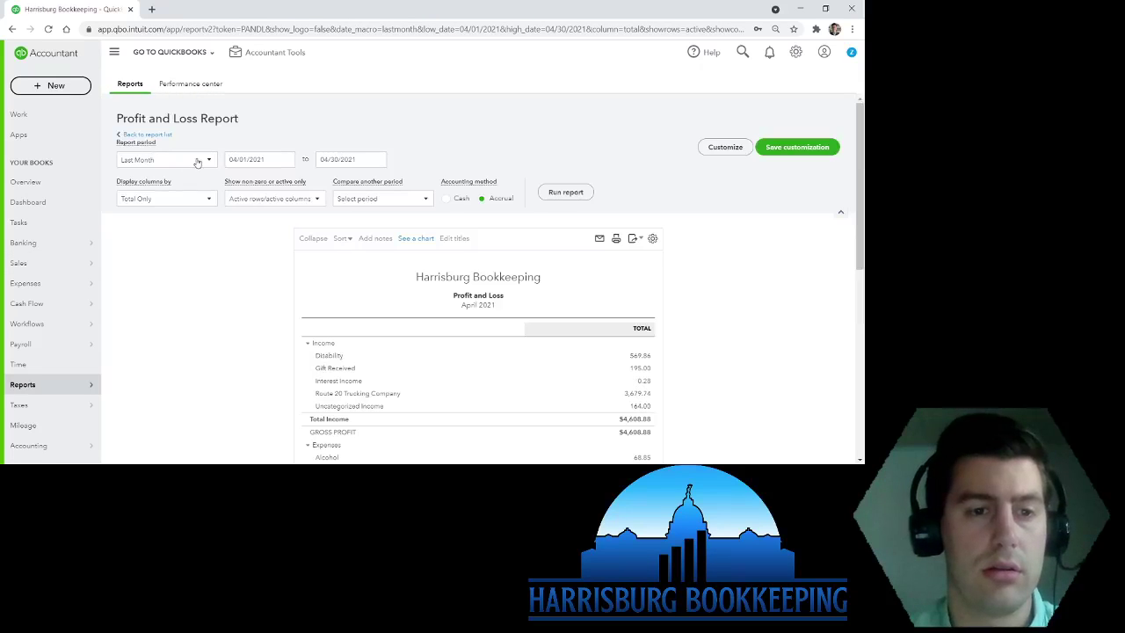
Set the Profit and Loss report period to Today and run the report.
{"action": "left_click", "coordinate": [197, 163]}
{"action": "scroll", "coordinate": [161, 317], "scroll_direction": "up", "scroll_amount": 5}
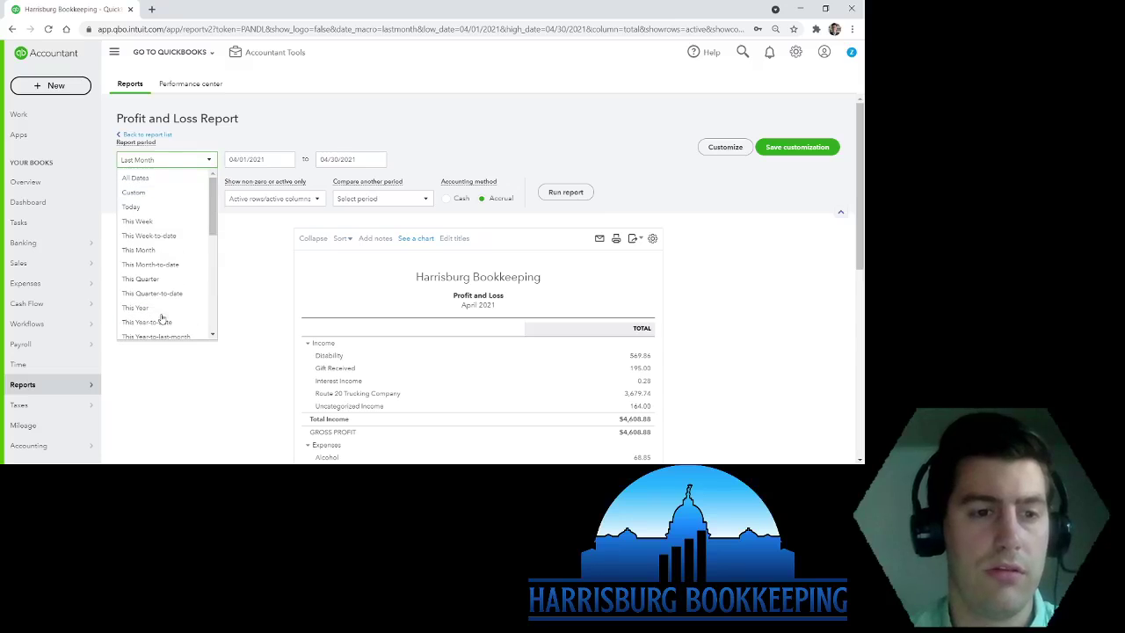
{"action": "left_click", "coordinate": [136, 192]}
{"action": "left_click", "coordinate": [198, 160]}
{"action": "left_click", "coordinate": [141, 204]}
{"action": "left_click", "coordinate": [557, 194]}
Examine the Billable Expense Income, Job Supplies and Net Income lines in the Profit and Loss report.
{"action": "scroll", "coordinate": [785, 335], "scroll_direction": "down", "scroll_amount": 1}
{"action": "left_click_drag", "start_coordinate": [575, 414], "coordinate": [300, 308]}
{"action": "left_click", "coordinate": [683, 319]}
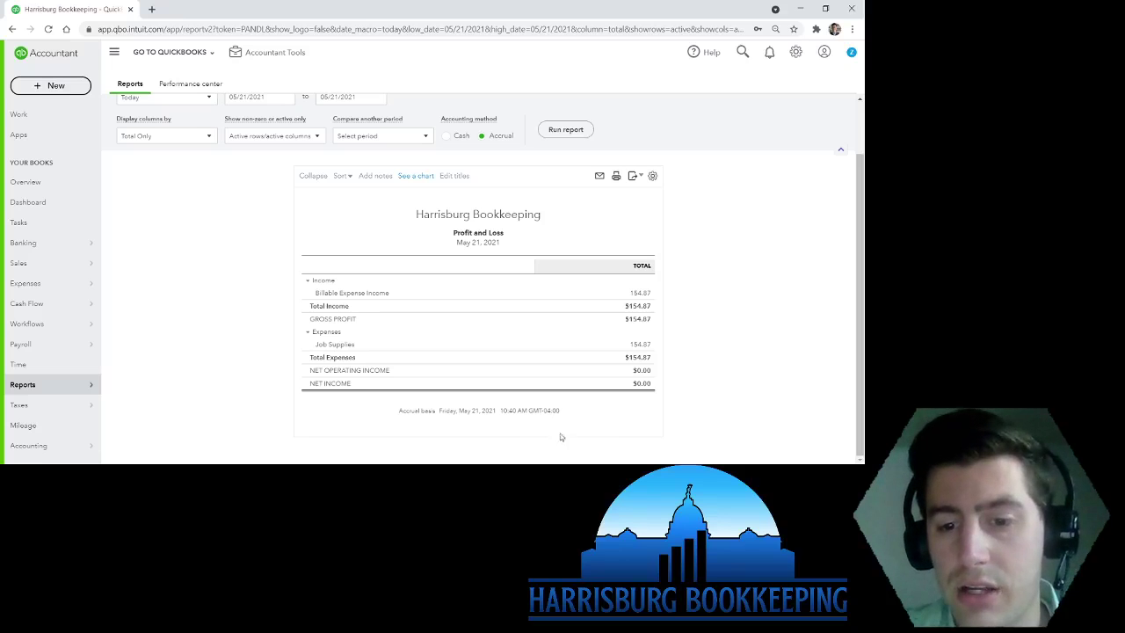
{"action": "left_click_drag", "start_coordinate": [583, 418], "coordinate": [395, 414]}
{"action": "left_click", "coordinate": [384, 416]}
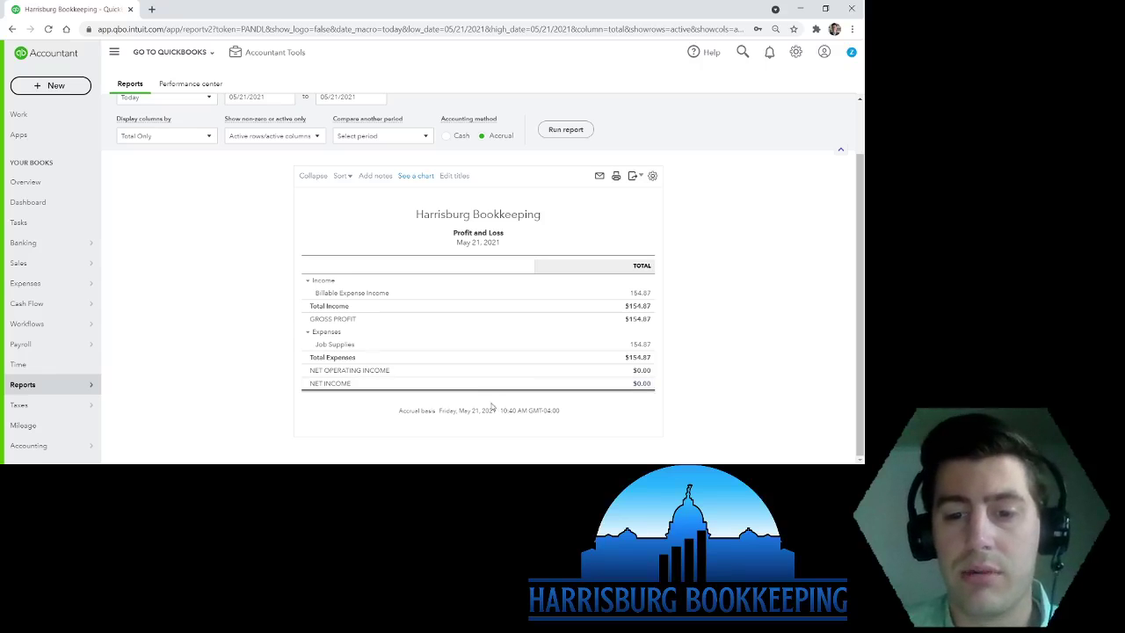
{"action": "left_click_drag", "start_coordinate": [580, 414], "coordinate": [377, 419]}
{"action": "left_click", "coordinate": [368, 414]}
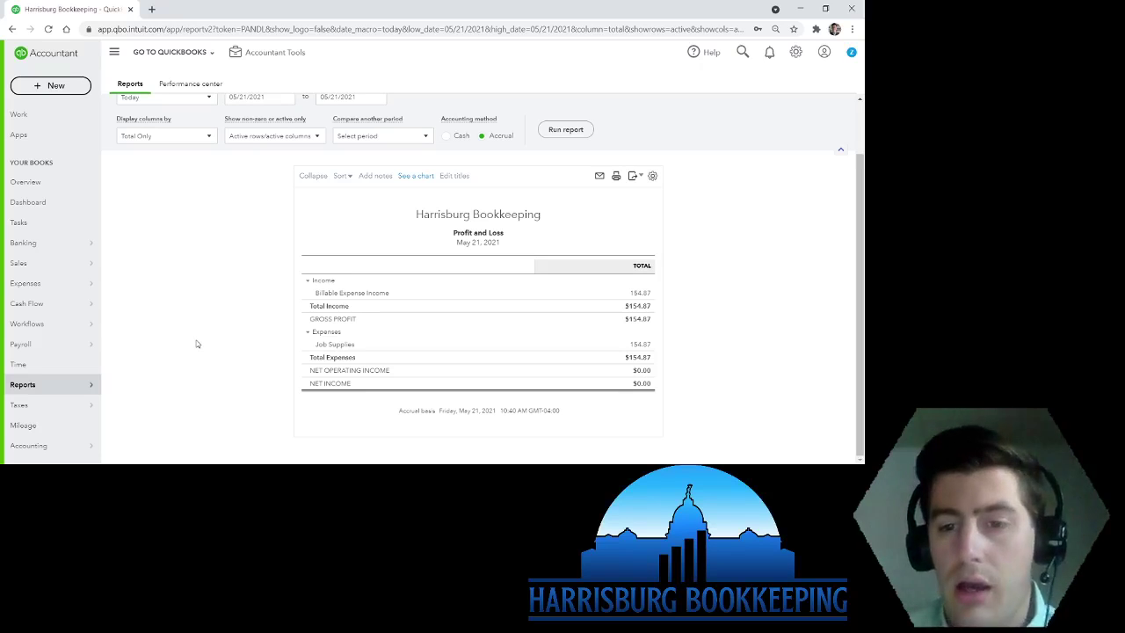
{"action": "scroll", "coordinate": [193, 349], "scroll_direction": "up", "scroll_amount": 2}
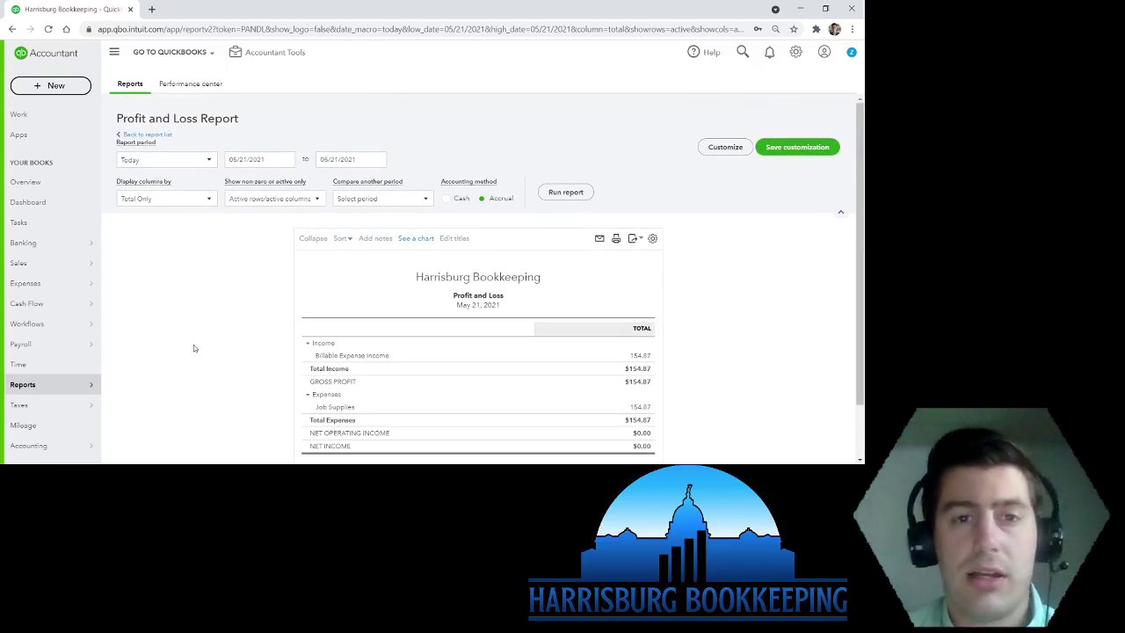